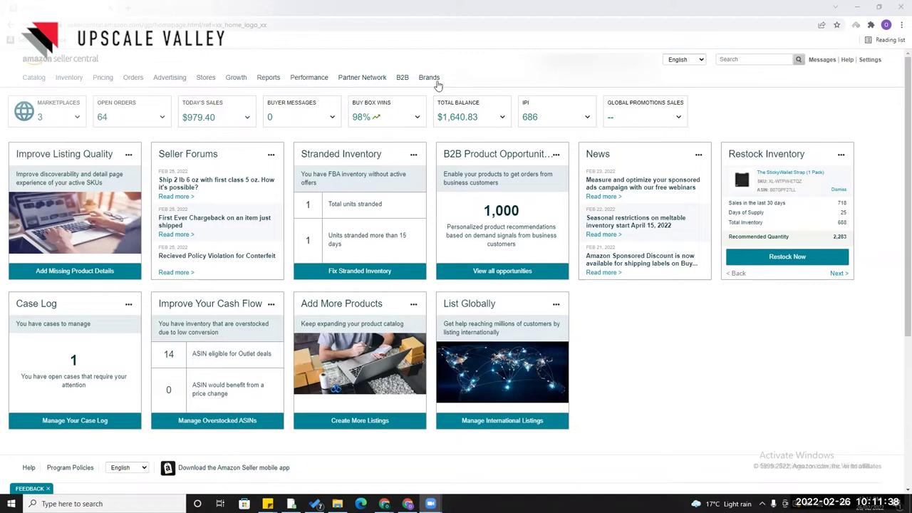
Load the January 2022 monthly Amazon Search Terms report and download it as a CSV file.
mouse_move(428, 82)
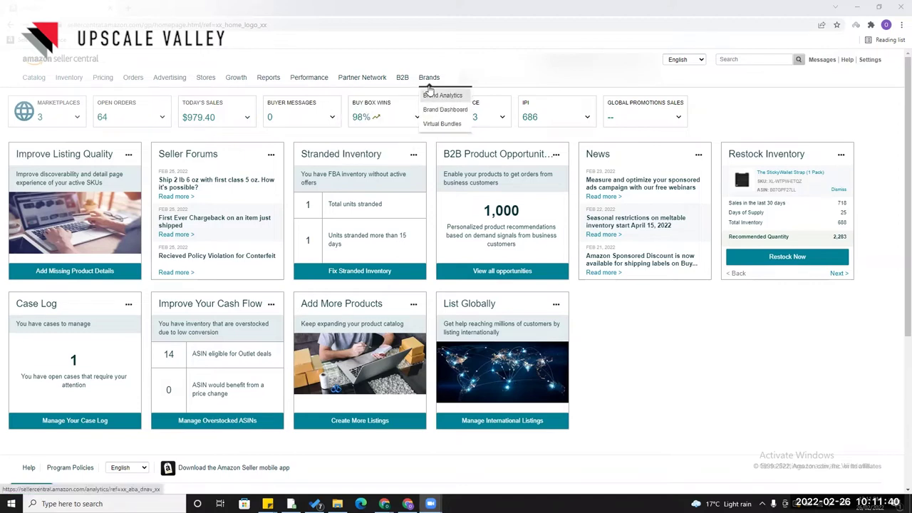
left_click(437, 111)
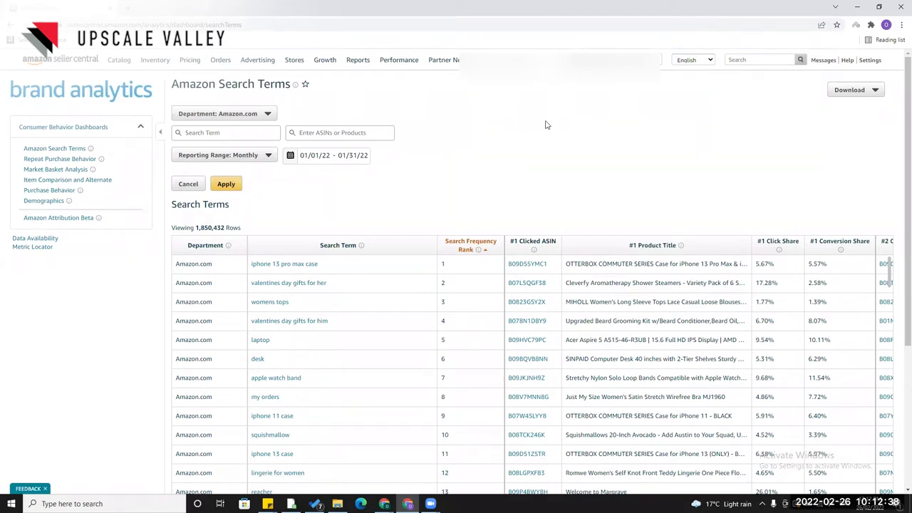
left_click(223, 184)
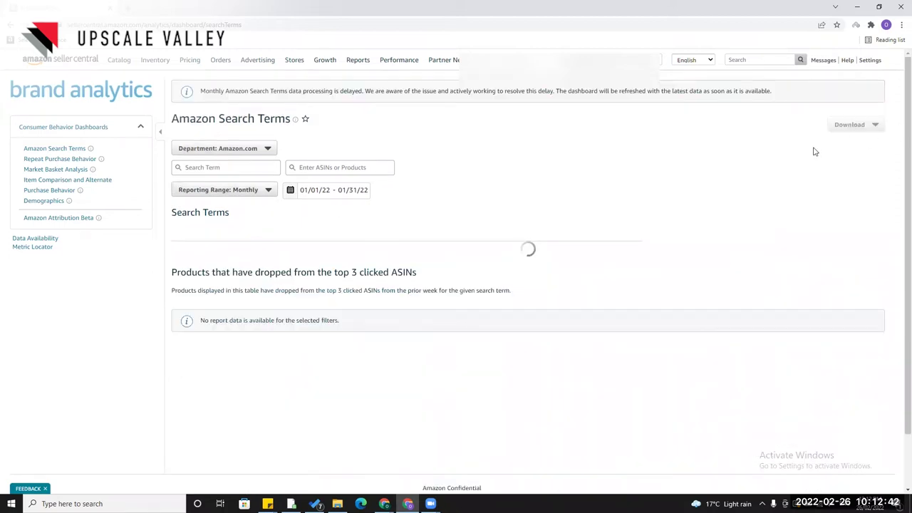
left_click(881, 127)
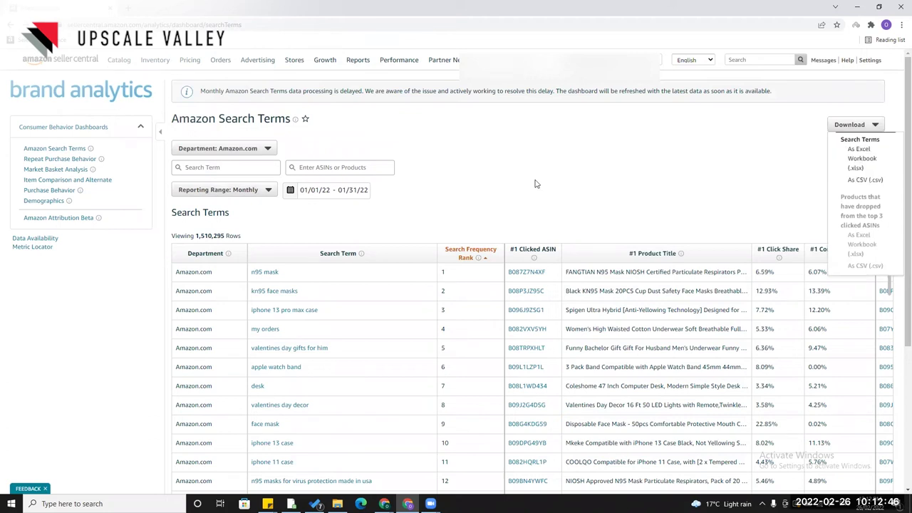
scroll(535, 183, "down", 3)
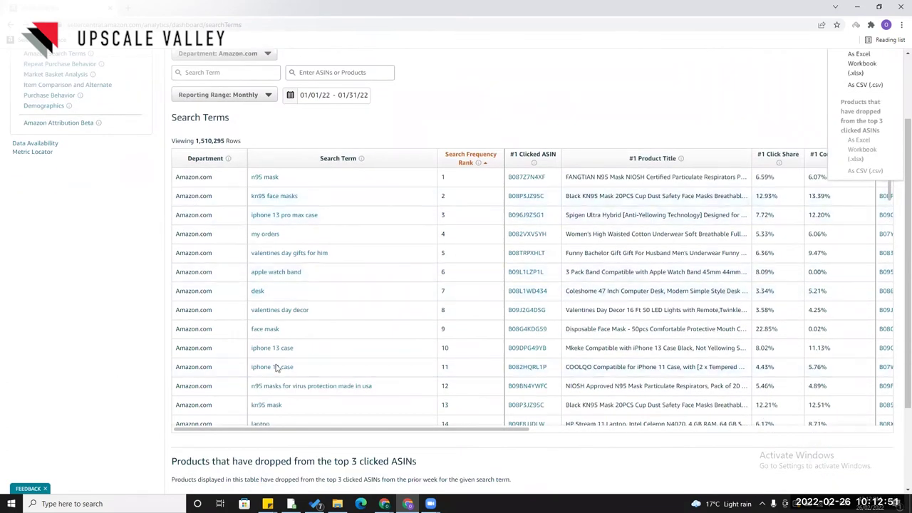
left_click_drag(324, 431, 755, 446)
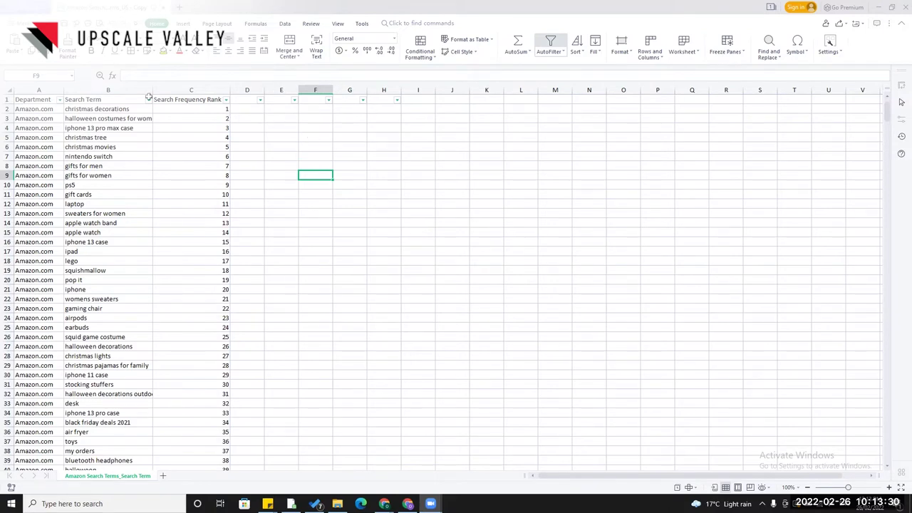
Filter Search Frequency Rank with a custom condition: greater than 499 and less than 50000.
left_click(8, 99)
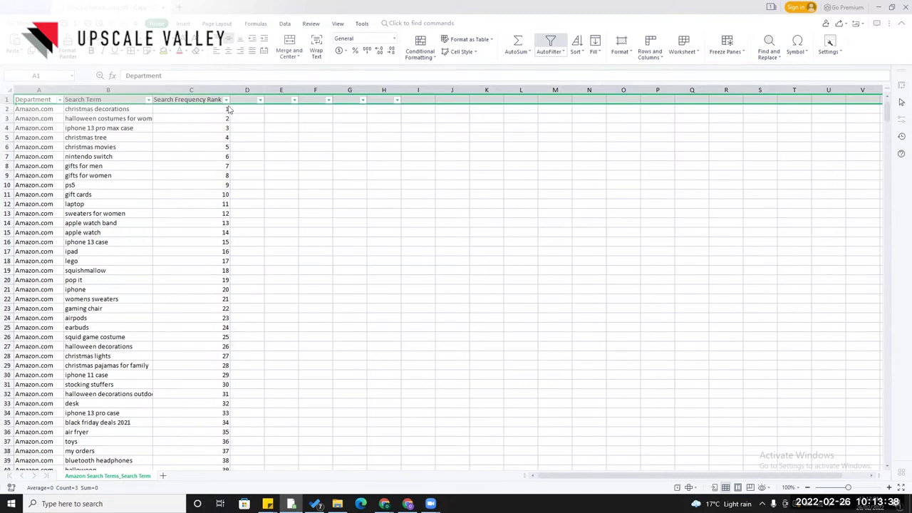
left_click(226, 100)
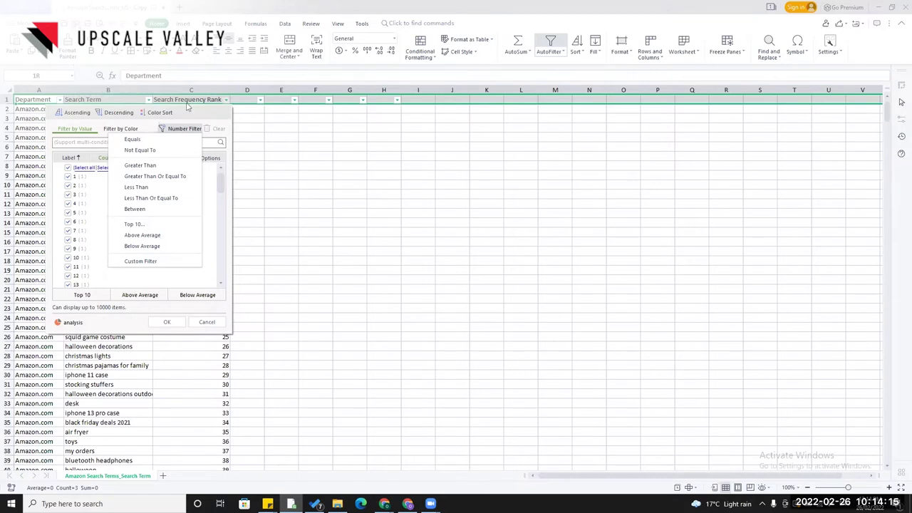
left_click(153, 263)
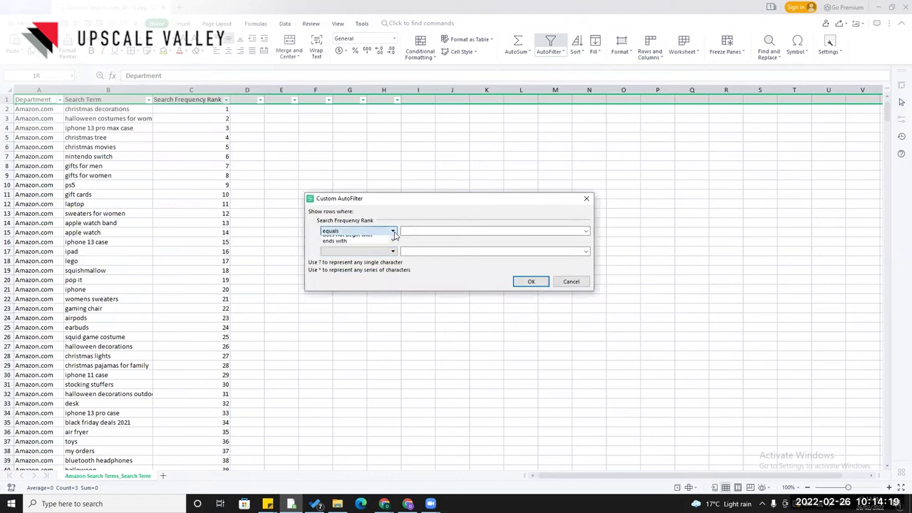
left_click(364, 231)
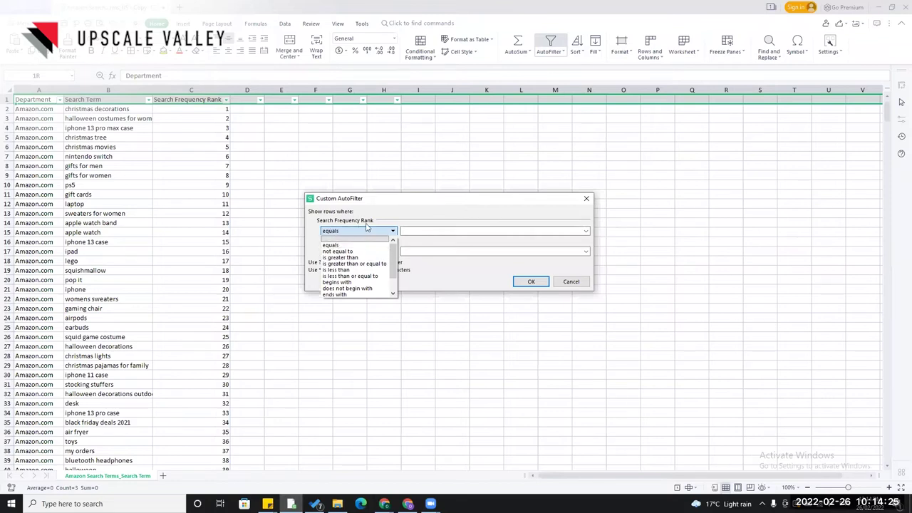
left_click(353, 257)
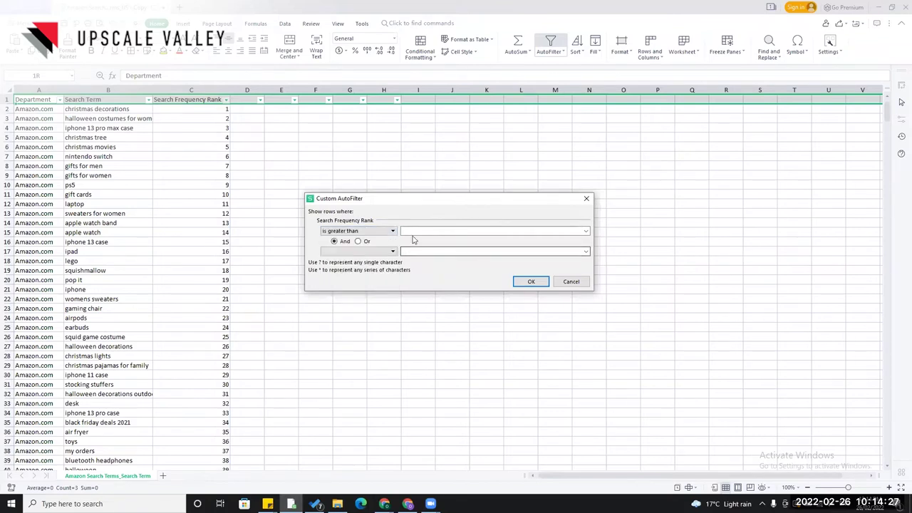
left_click(412, 231)
type("499")
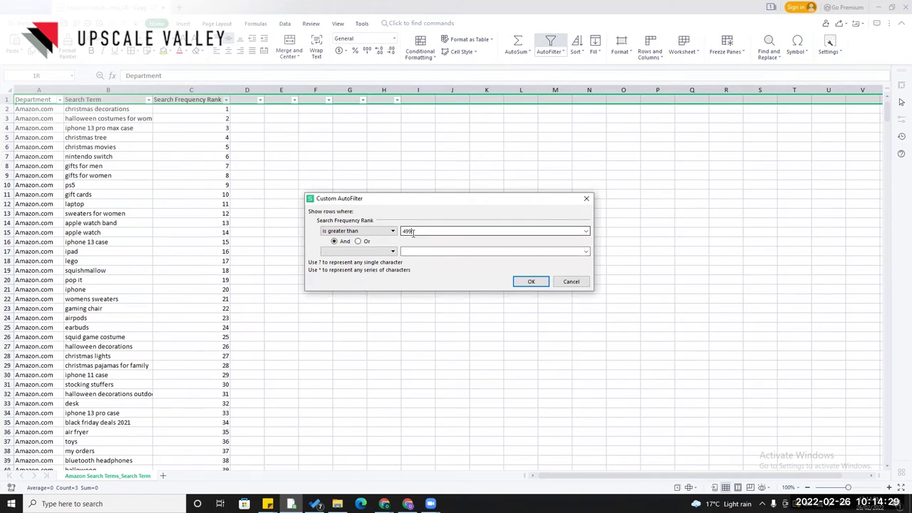
left_click(363, 251)
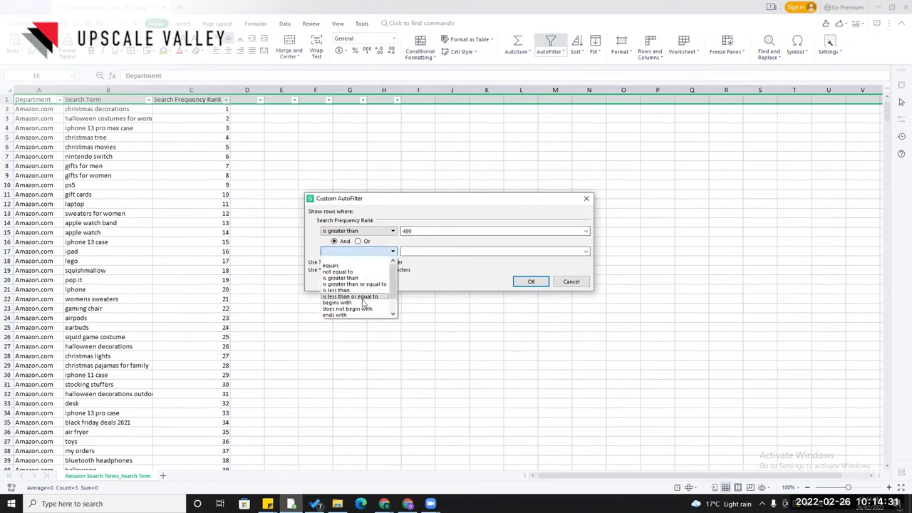
left_click(365, 295)
left_click(417, 250)
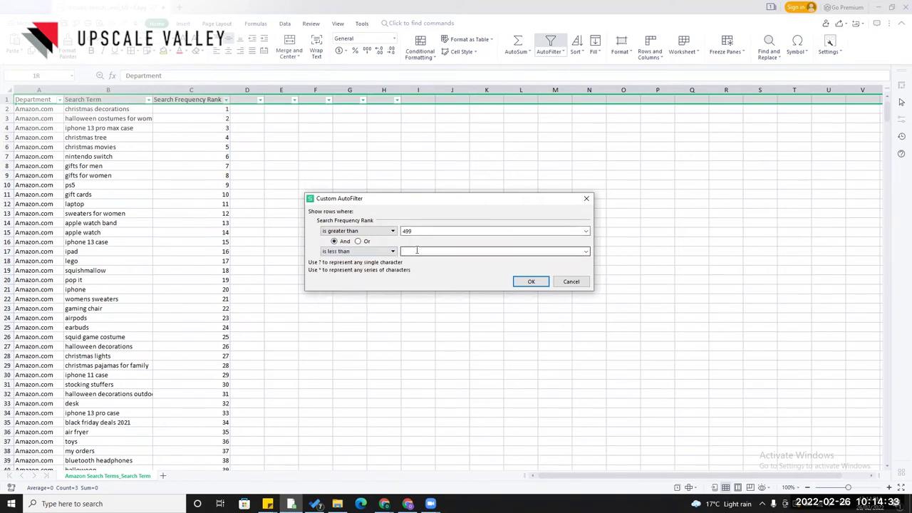
type("50000")
left_click(531, 281)
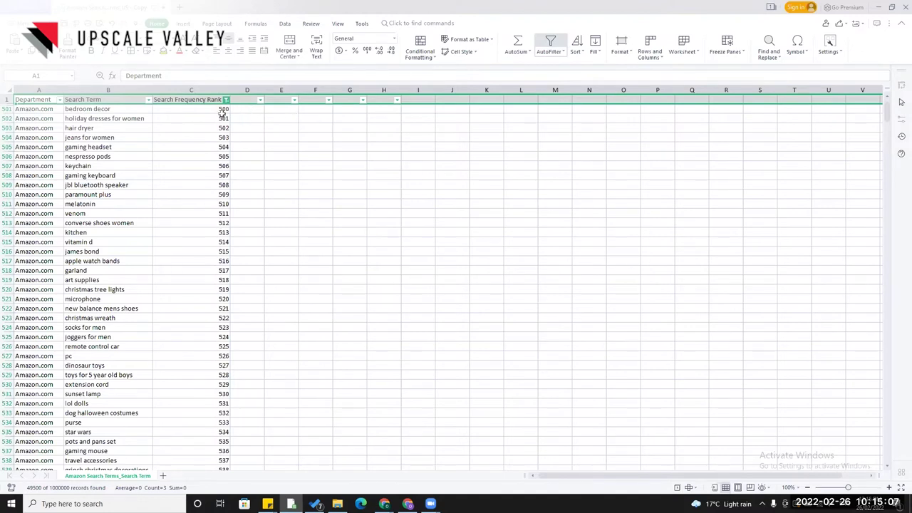
Copy columns B:C (Search Term, Search Frequency Rank) into a new workbook and widen them.
left_click(32, 90)
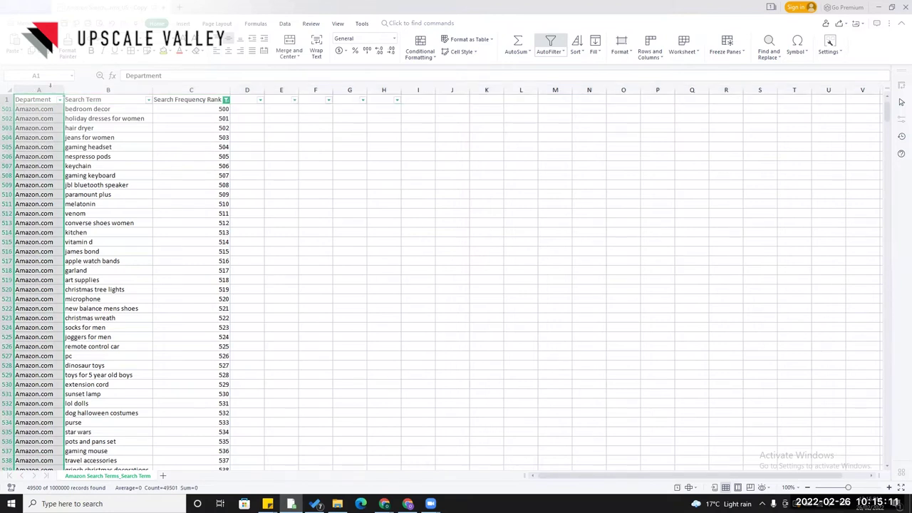
left_click(91, 90)
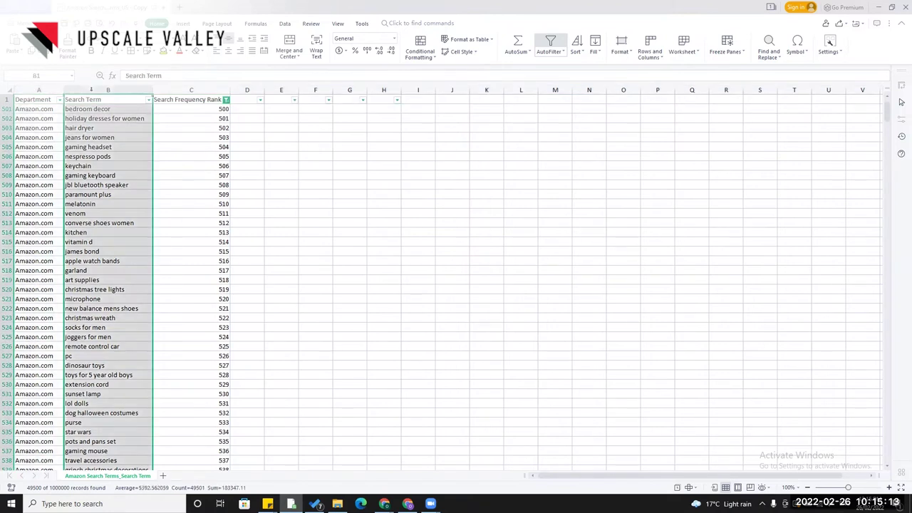
left_click_drag(91, 90, 191, 90)
key("ctrl+c")
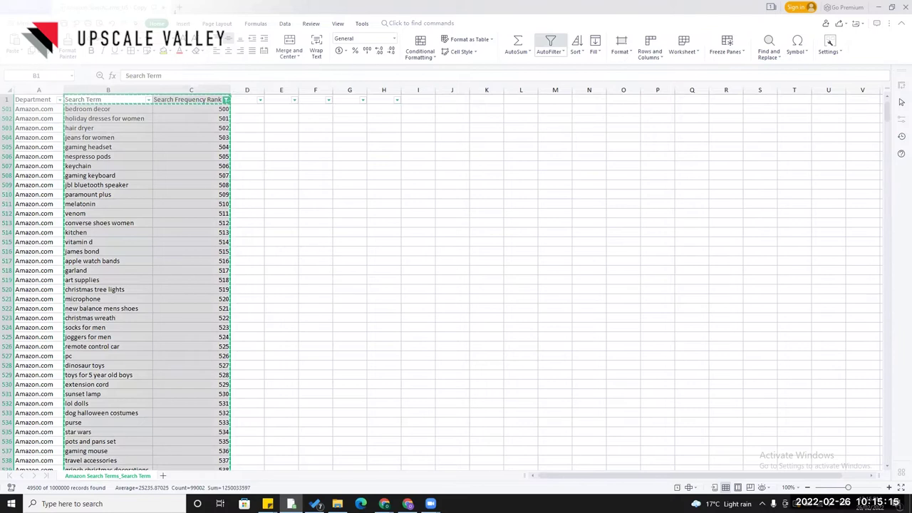
key("ctrl+n")
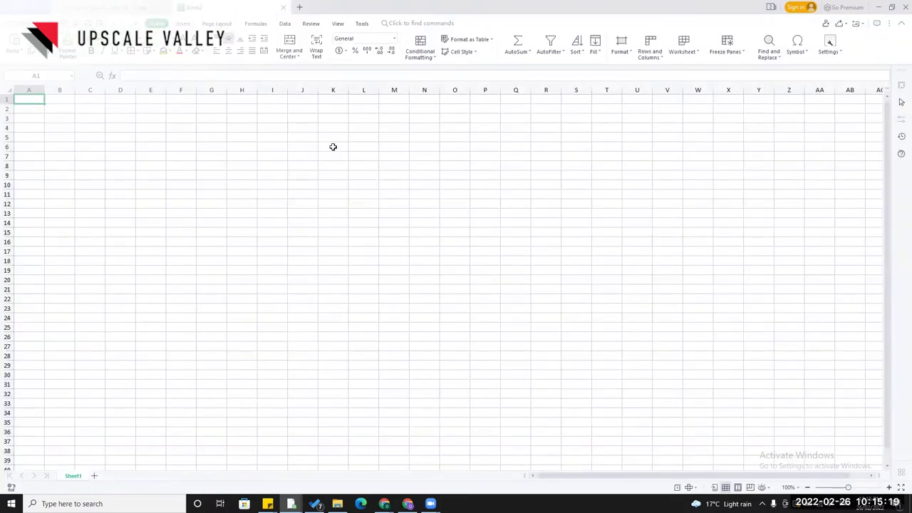
key("ctrl+v")
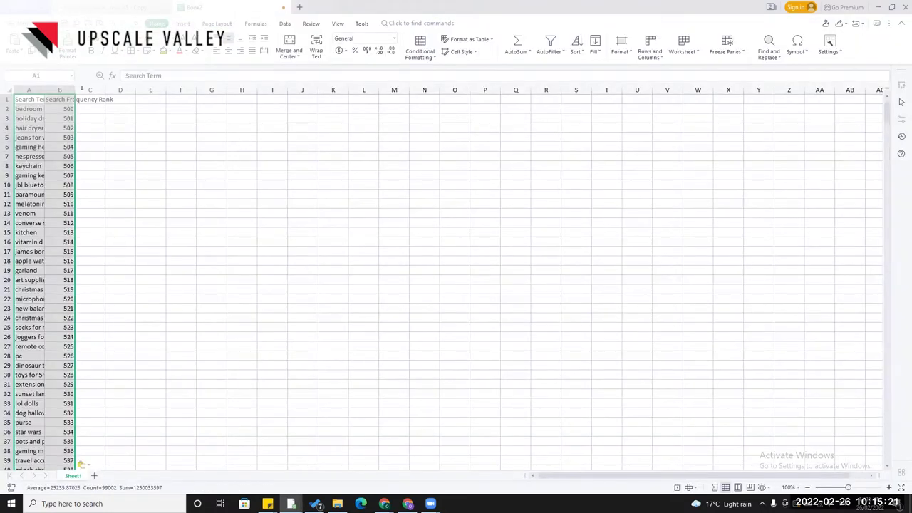
left_click_drag(80, 89, 112, 92)
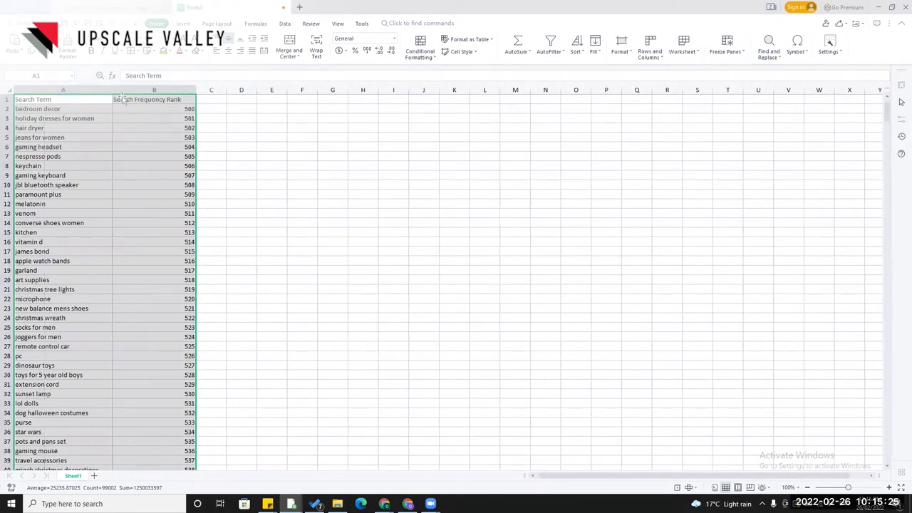
left_click(208, 101)
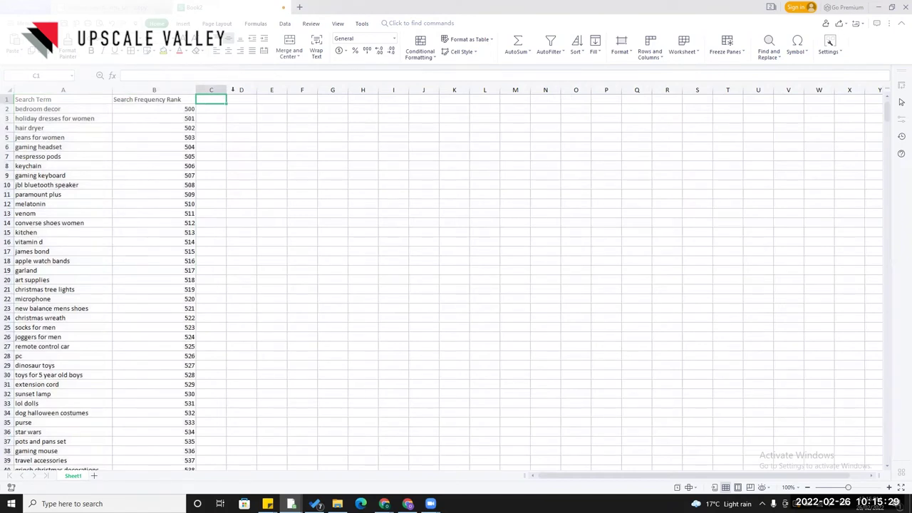
Add the headers Random in C1 and Rank in D1.
type("Ra")
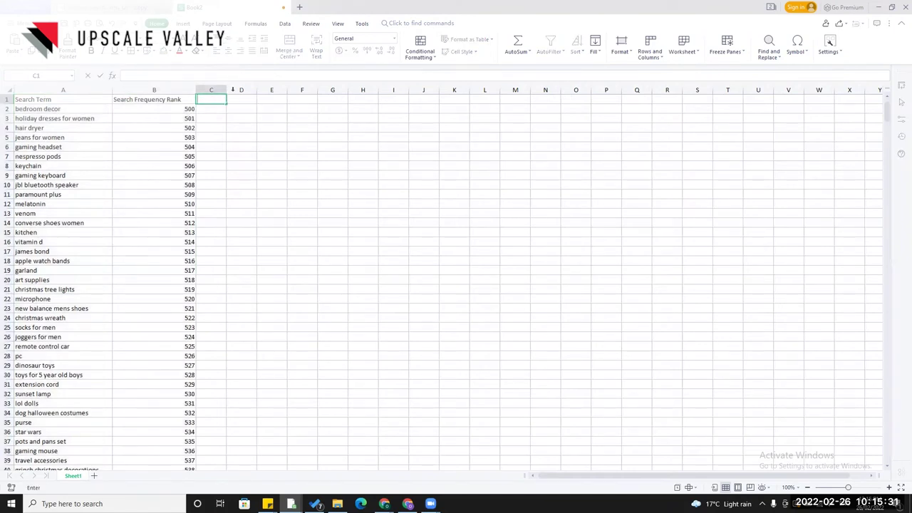
type("ndom")
key("Tab")
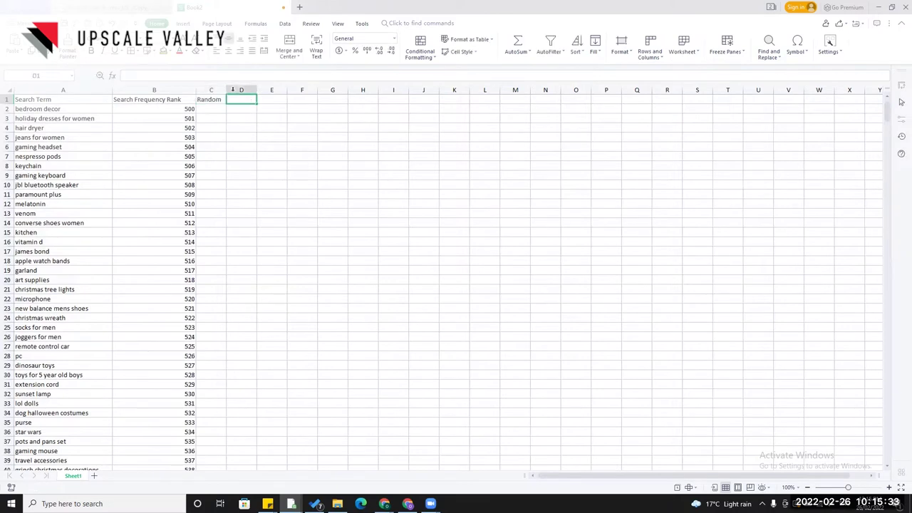
type("Rank")
key("Return")
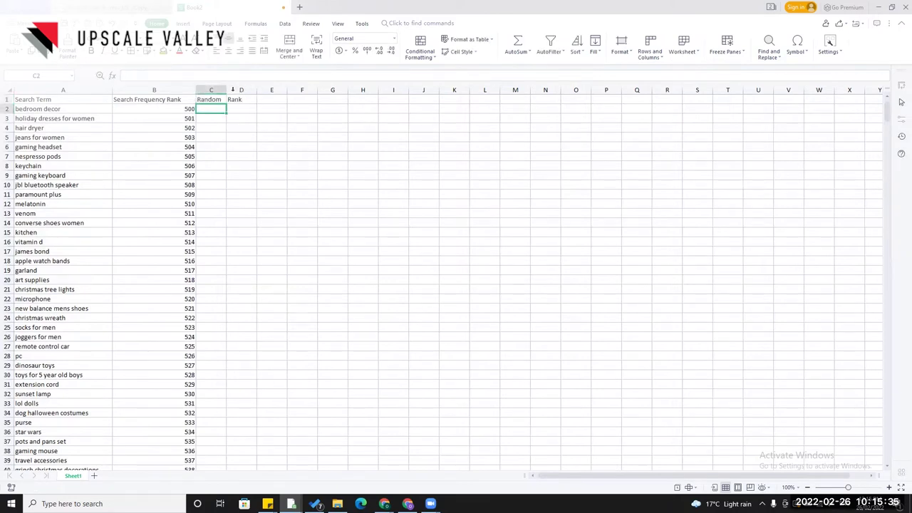
Enter =RAND() in C2 and fill it down the Random column, with zoom at 120%.
type("=ran")
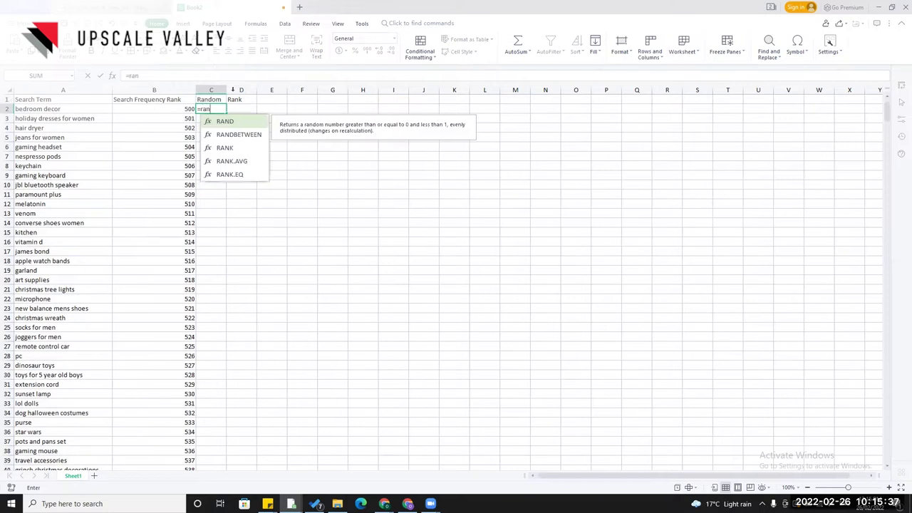
type("d()")
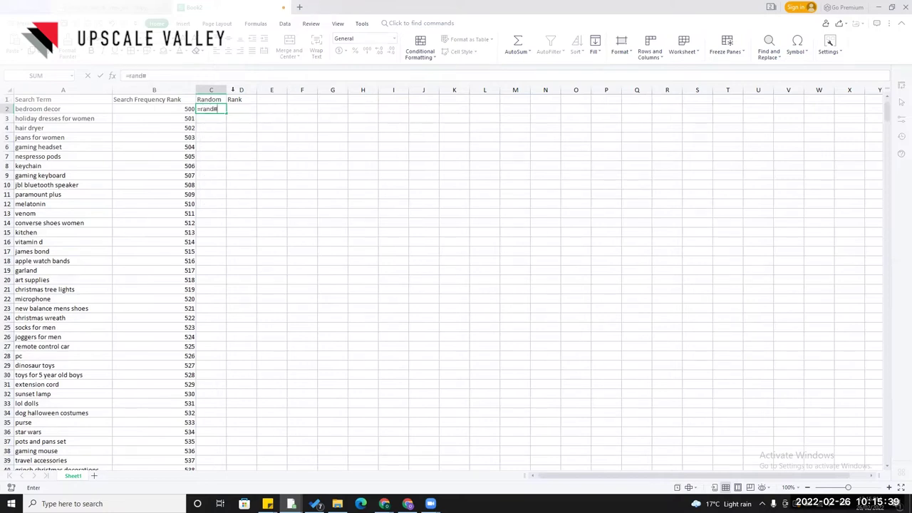
key("BackSpace")
key("BackSpace")
key("Tab")
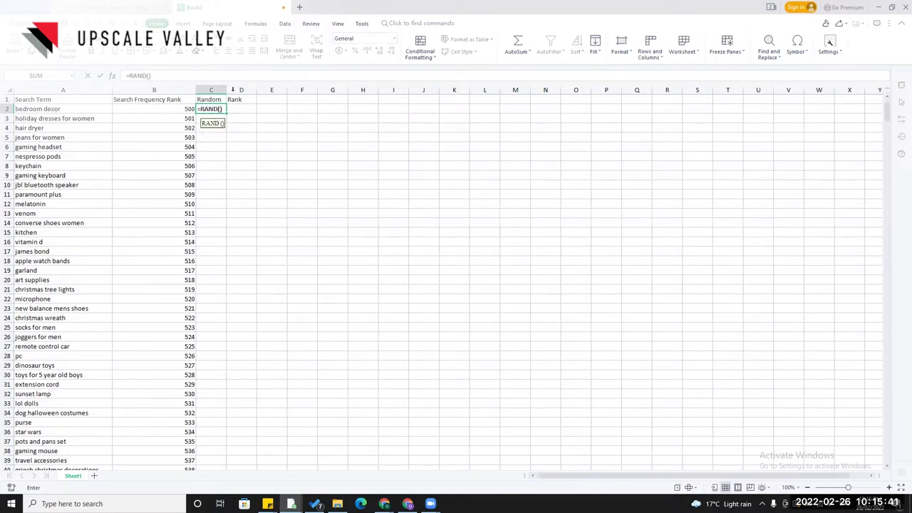
key("Return")
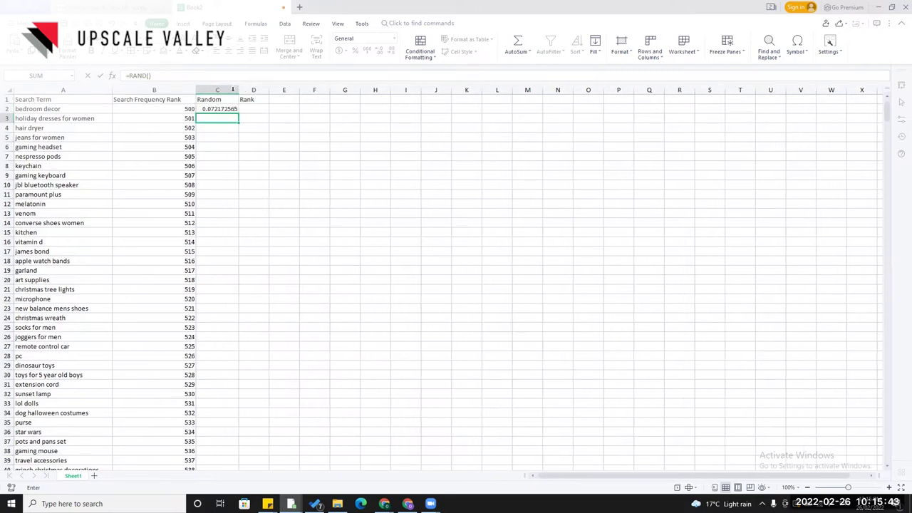
left_click(213, 108)
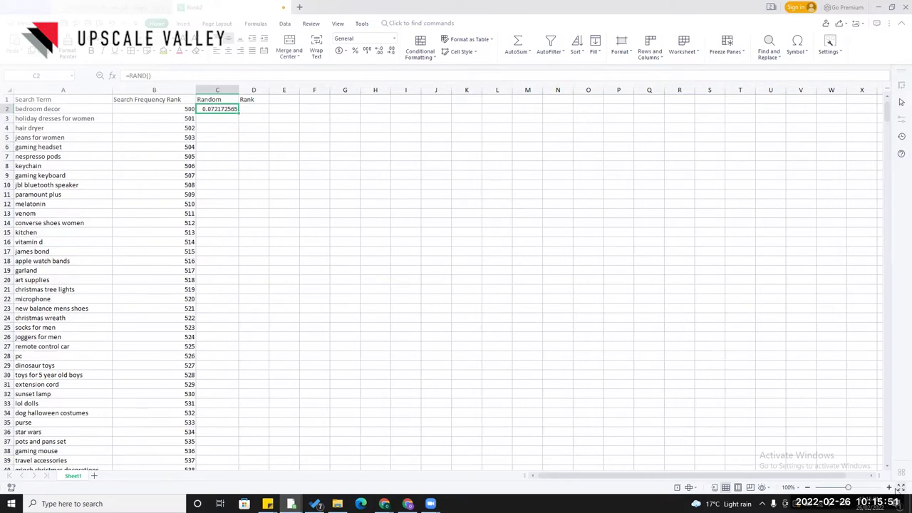
left_click(889, 488)
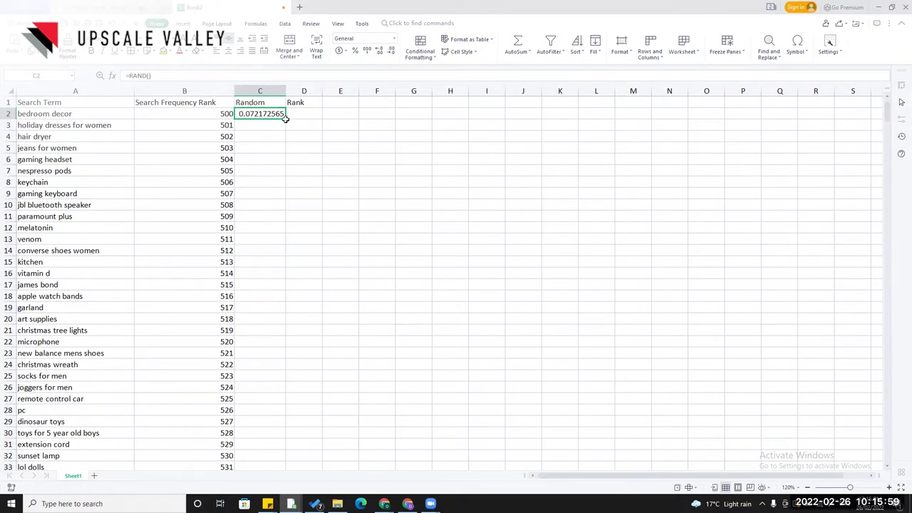
double_click(285, 119)
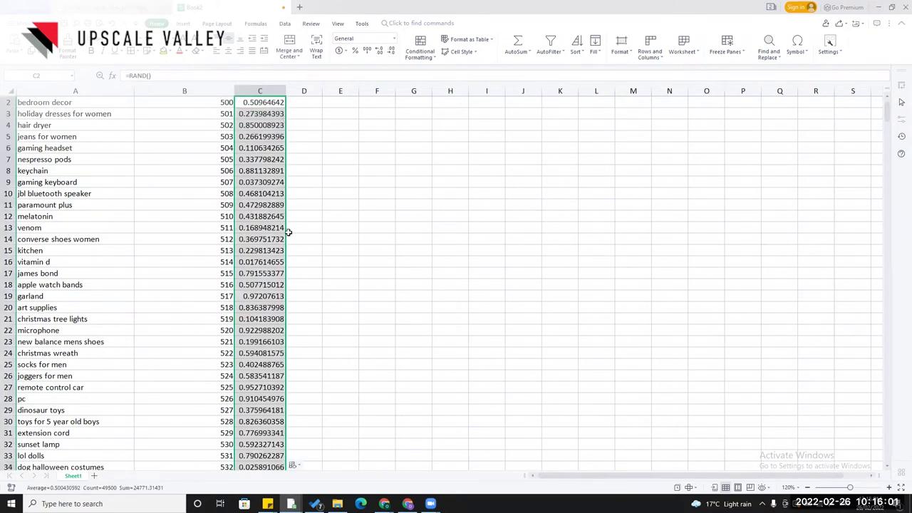
scroll(274, 214, "up", 1)
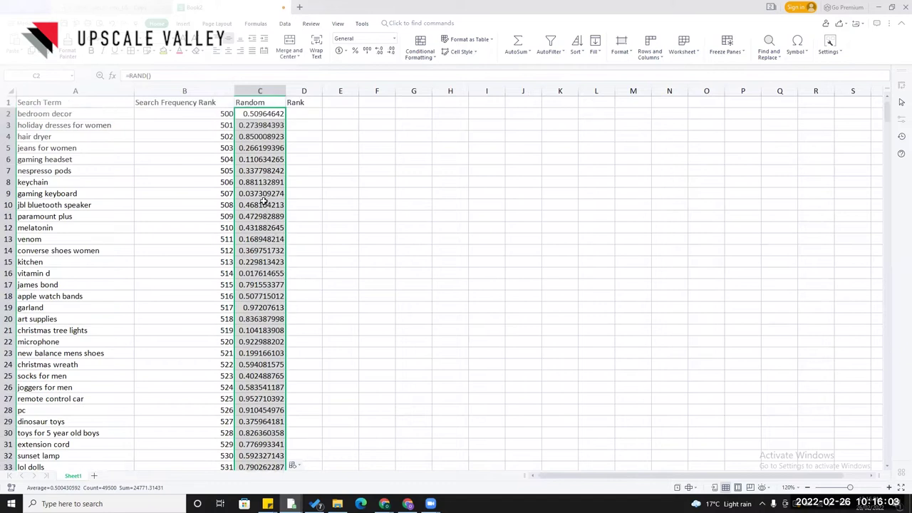
Enter =RANK.EQ(C2,C:C) in D2 and fill it down the Rank column.
left_click(307, 118)
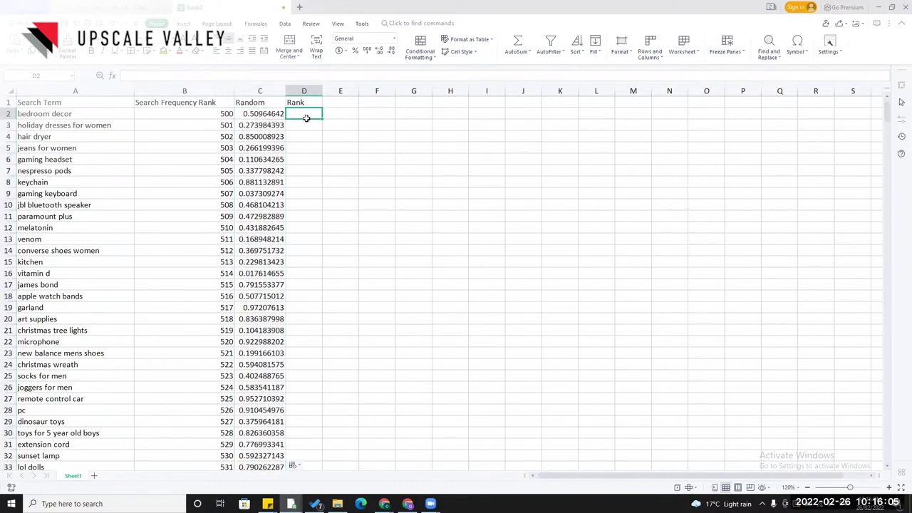
type("=ran")
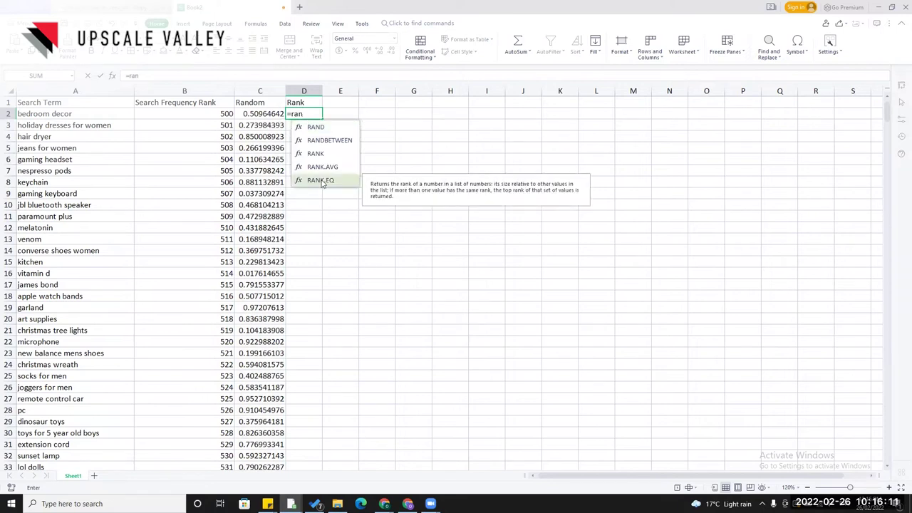
double_click(321, 180)
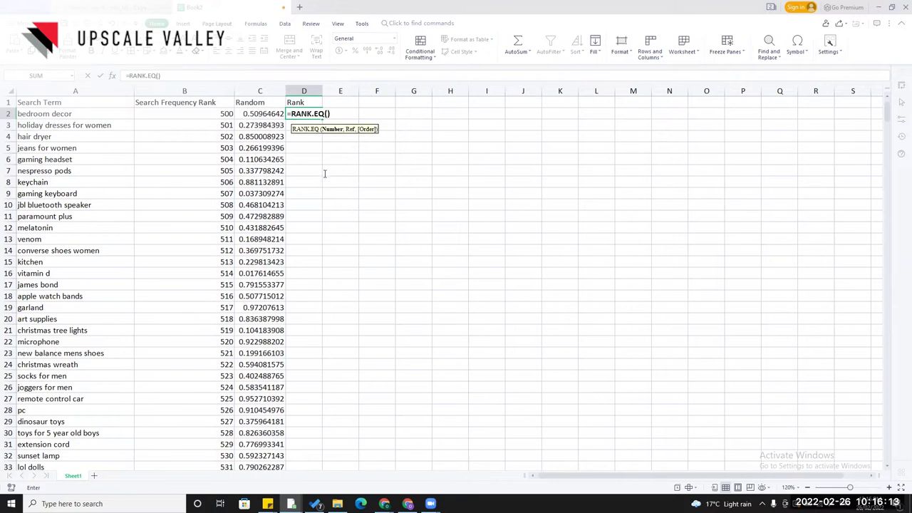
left_click(253, 115)
type(",")
left_click(258, 90)
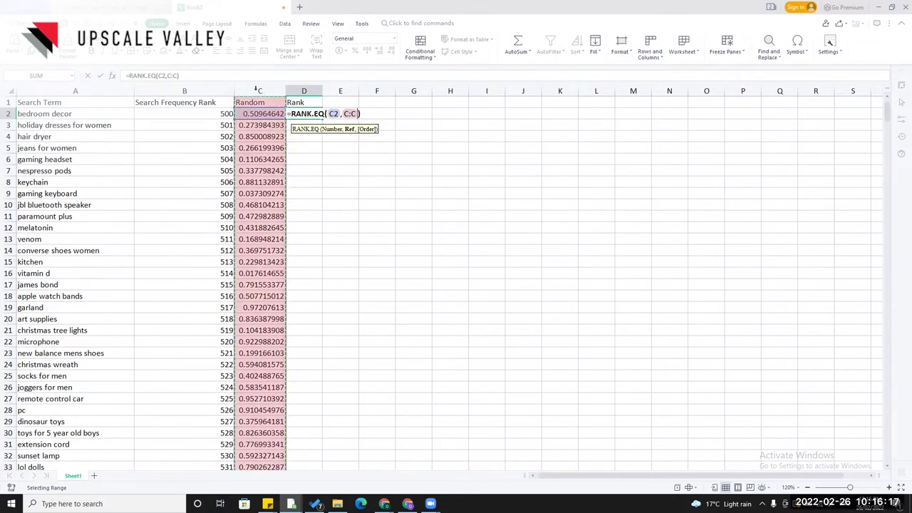
key("Return")
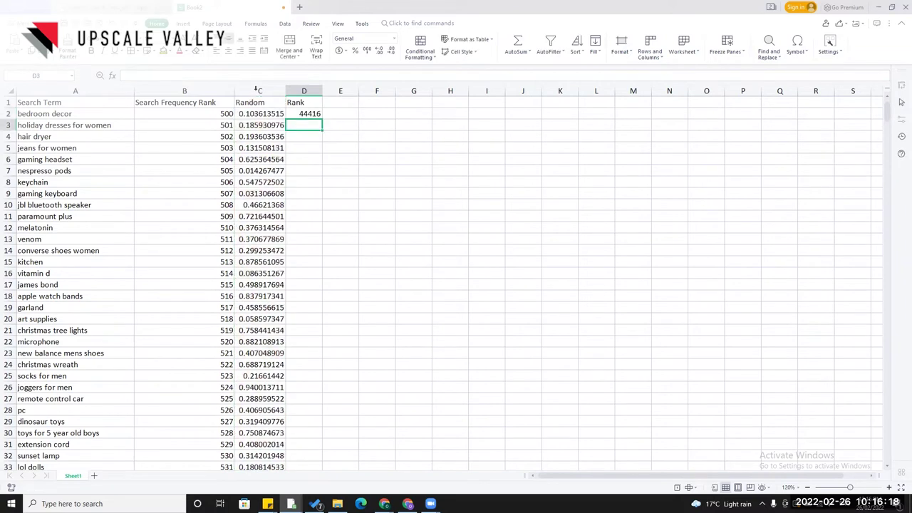
left_click(310, 116)
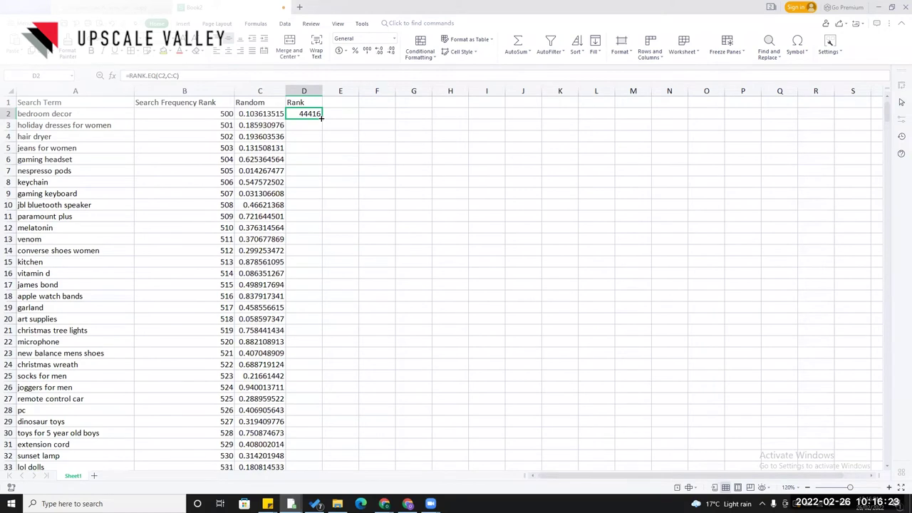
double_click(320, 119)
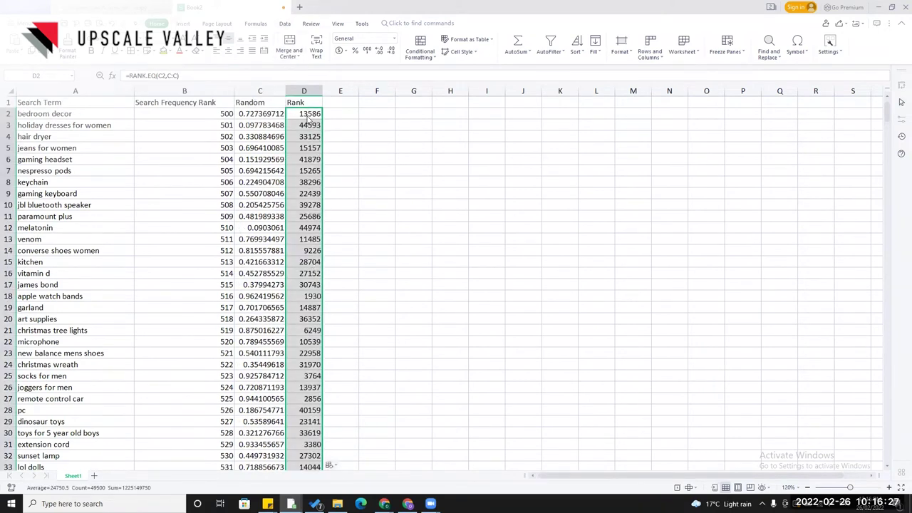
Type 1st, 2nd, 3rd, 4th in G1:J1 and extend the series to 10th in P1.
left_click(408, 108)
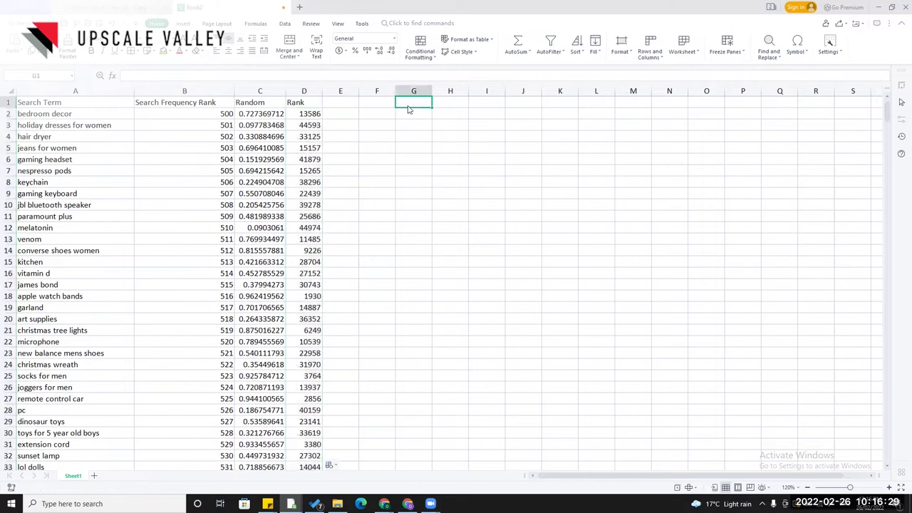
type("1")
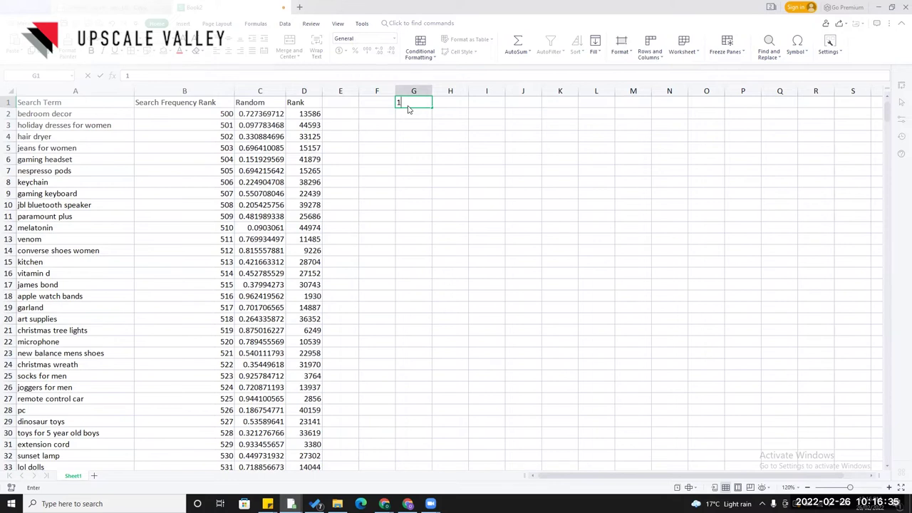
type("st")
key("Tab")
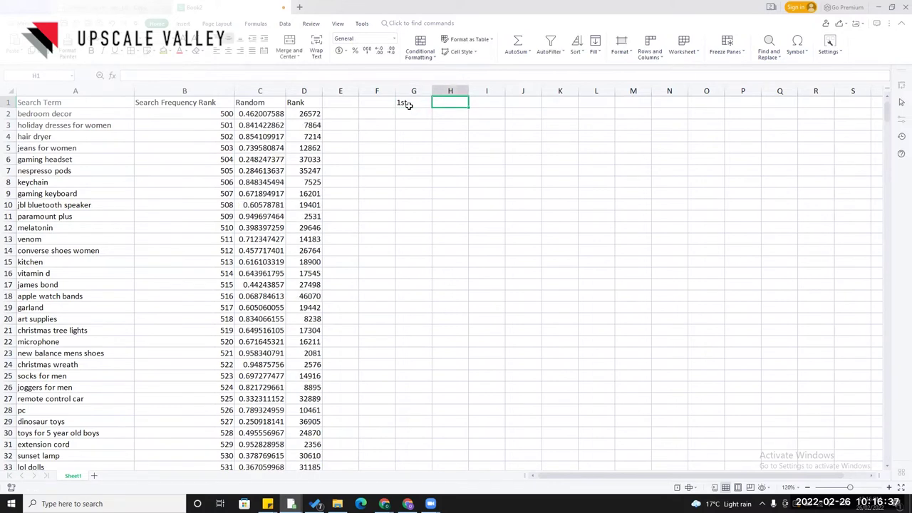
type("2nd")
key("Tab")
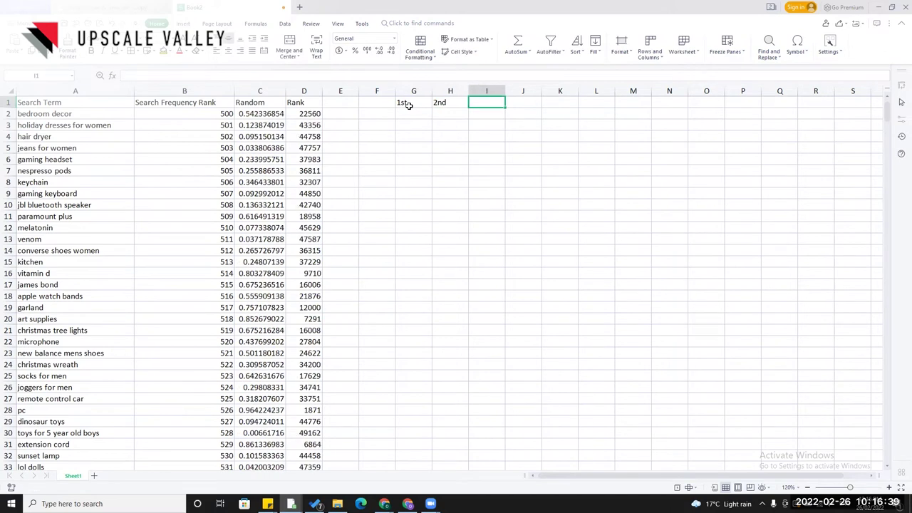
type("3rd")
key("Tab")
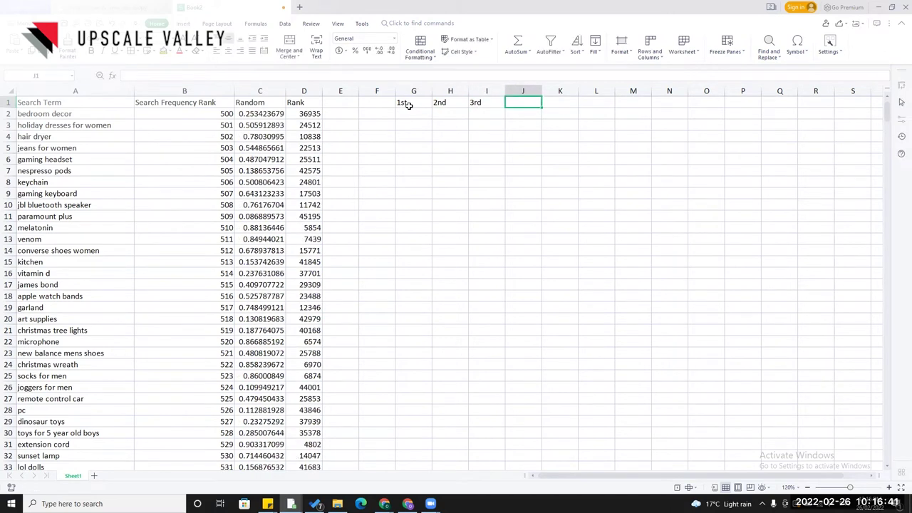
type("4th")
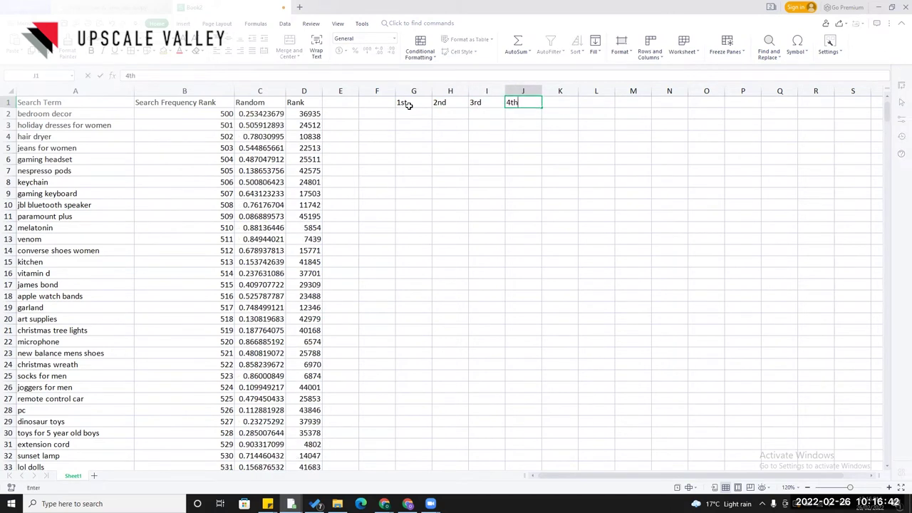
left_click(543, 107)
key("Return")
left_click(525, 103)
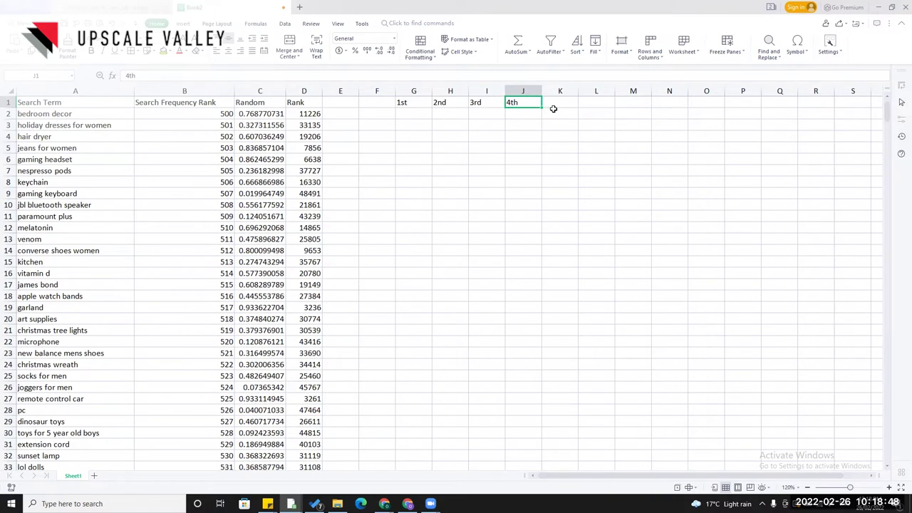
left_click_drag(552, 109, 738, 111)
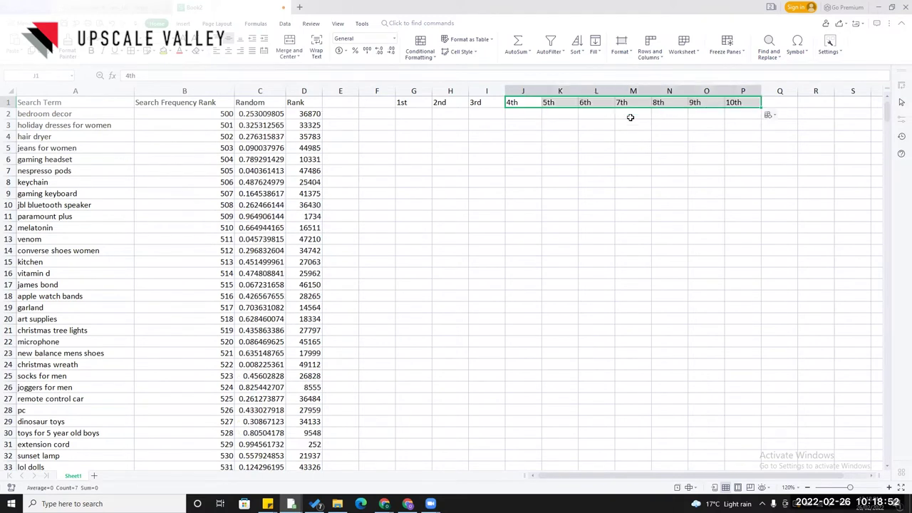
Enter =MATCH(1,$D:$D,0) in G2 to locate the row of rank 1.
left_click(417, 115)
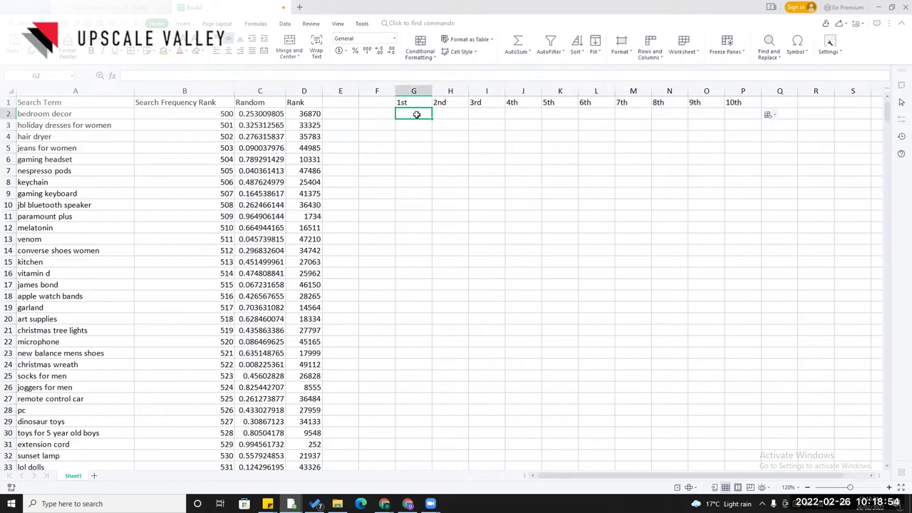
type("=match")
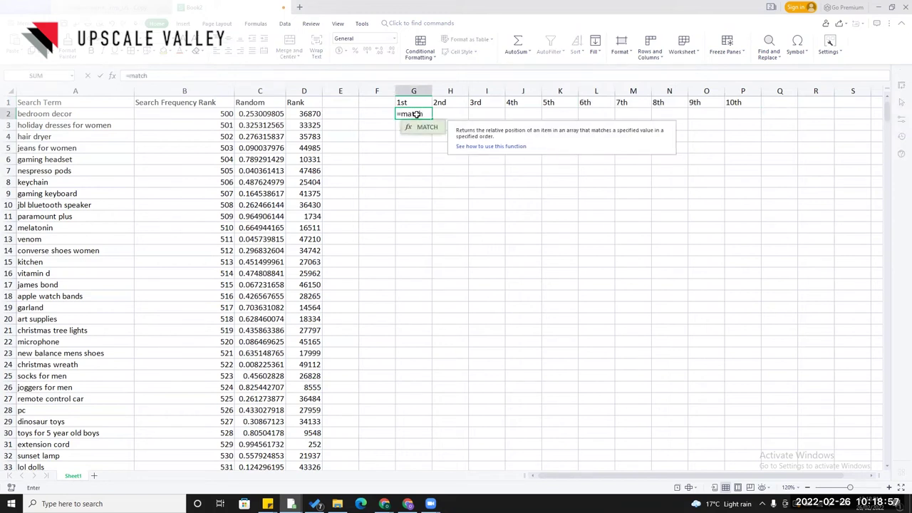
key("Tab")
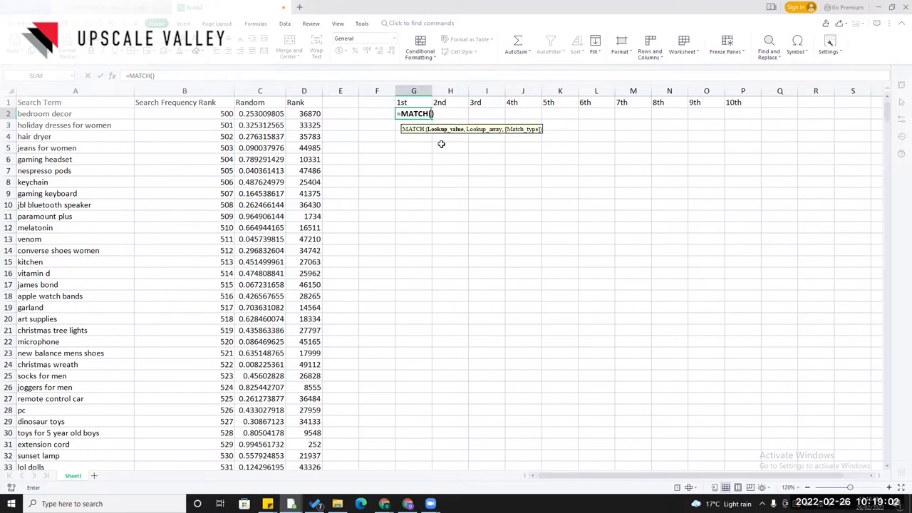
type("1,")
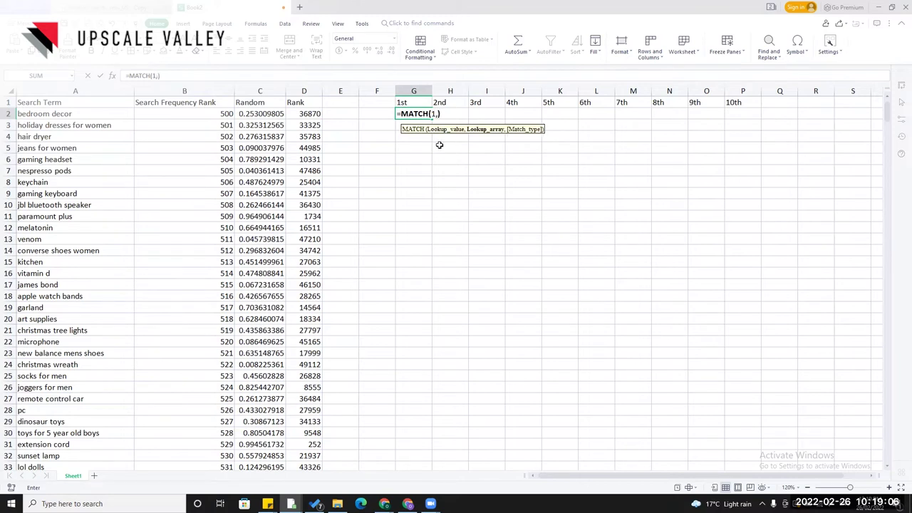
left_click(310, 91)
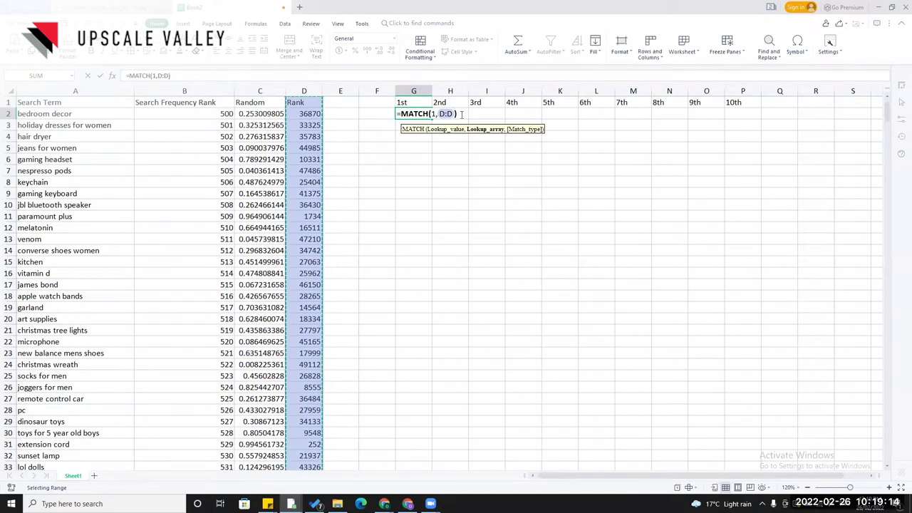
key("F4")
type(",")
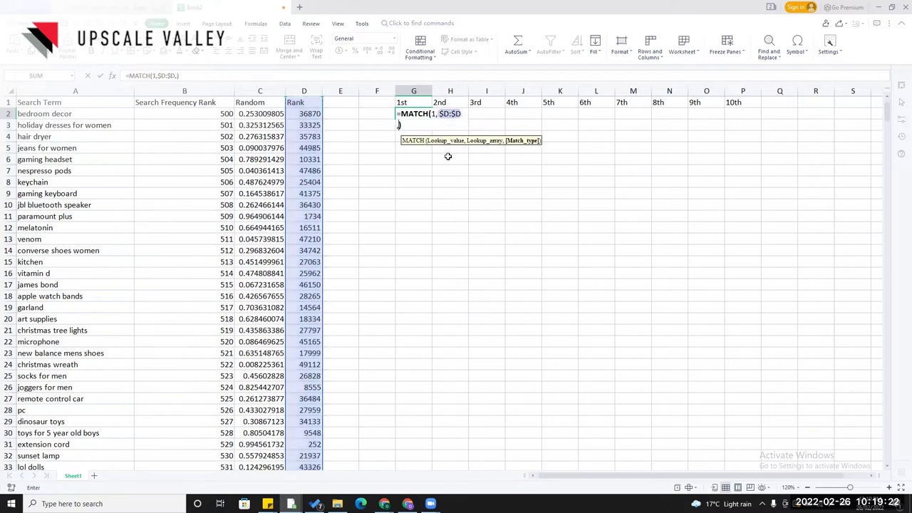
key("BackSpace")
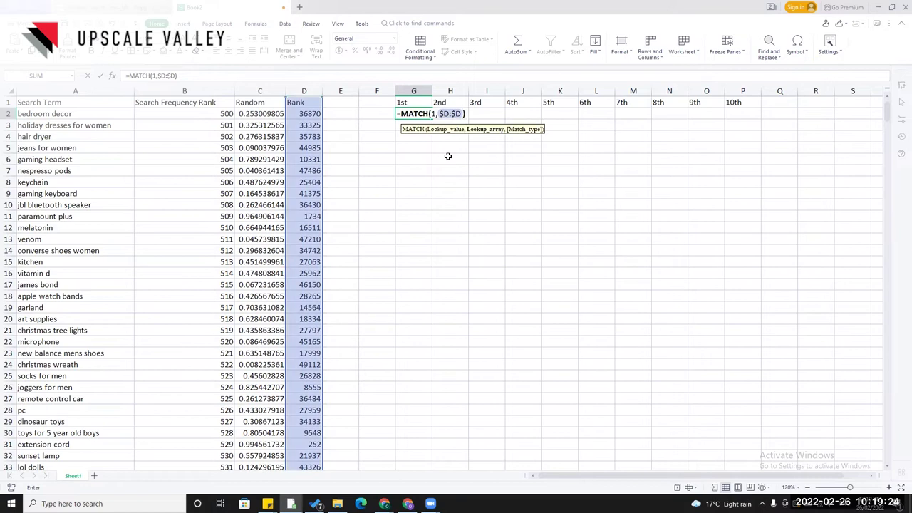
type(",0")
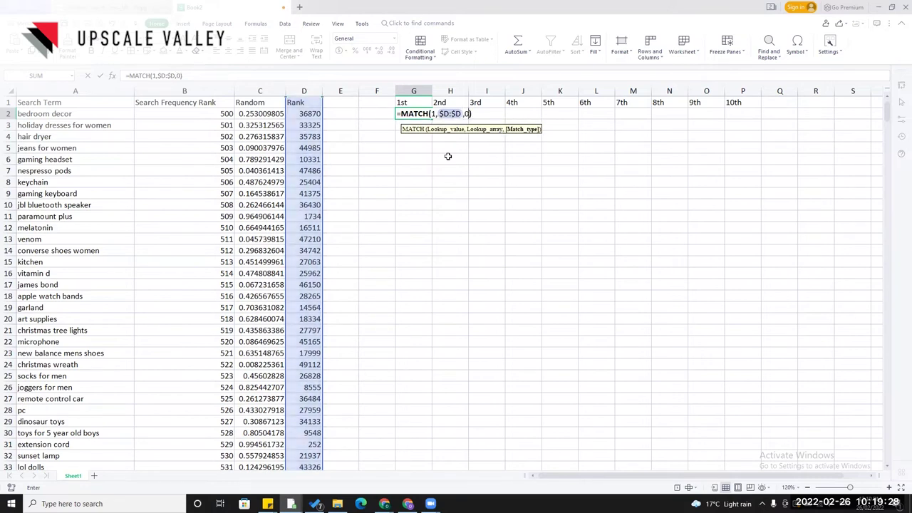
key("Return")
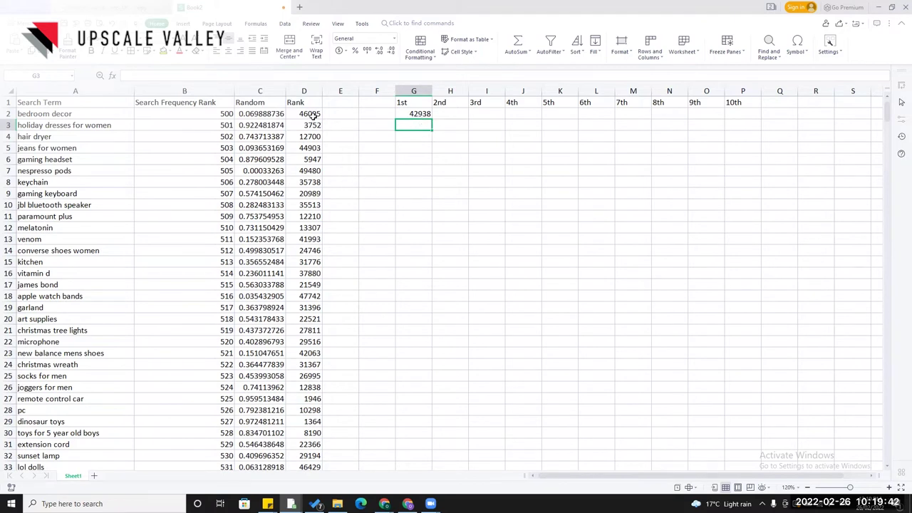
Wrap G2 as =INDEX($A:$A,MATCH(1,$D:$D,0)) so it returns the top-ranked search term.
left_click(407, 114)
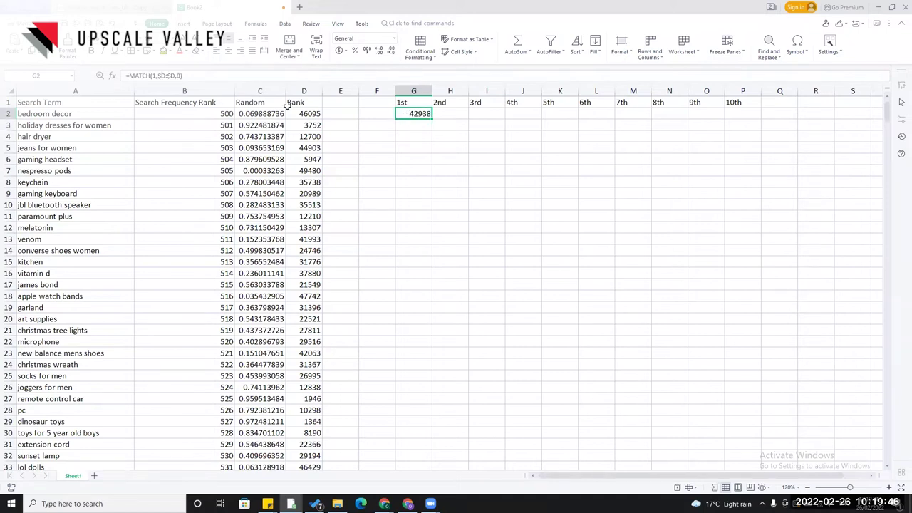
double_click(166, 76)
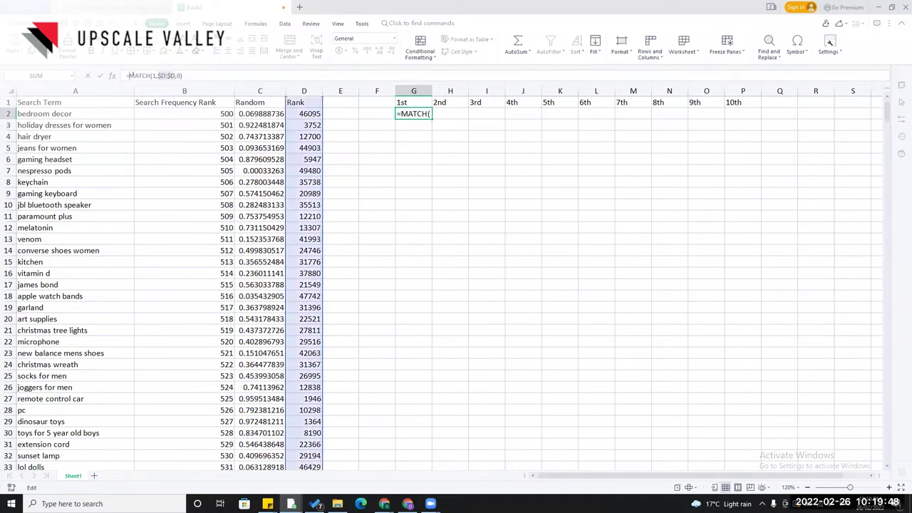
type("Index")
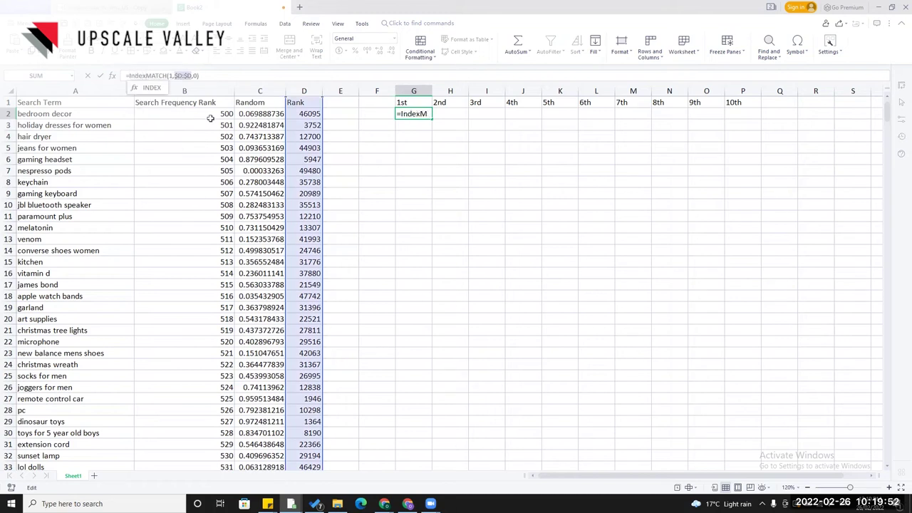
type("(")
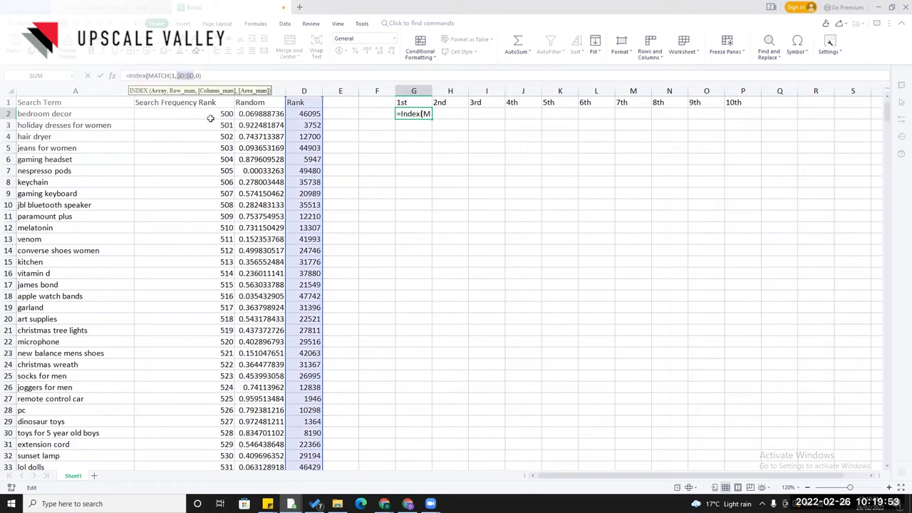
left_click(74, 92)
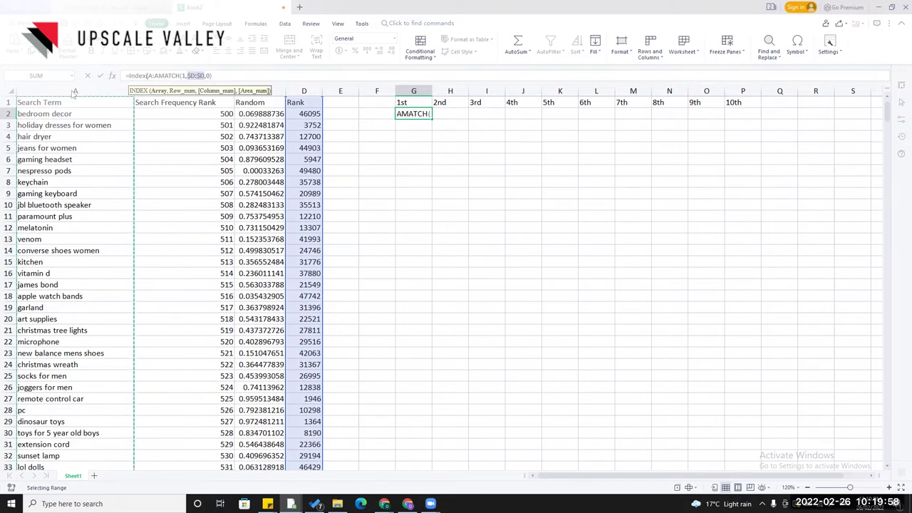
key("F4")
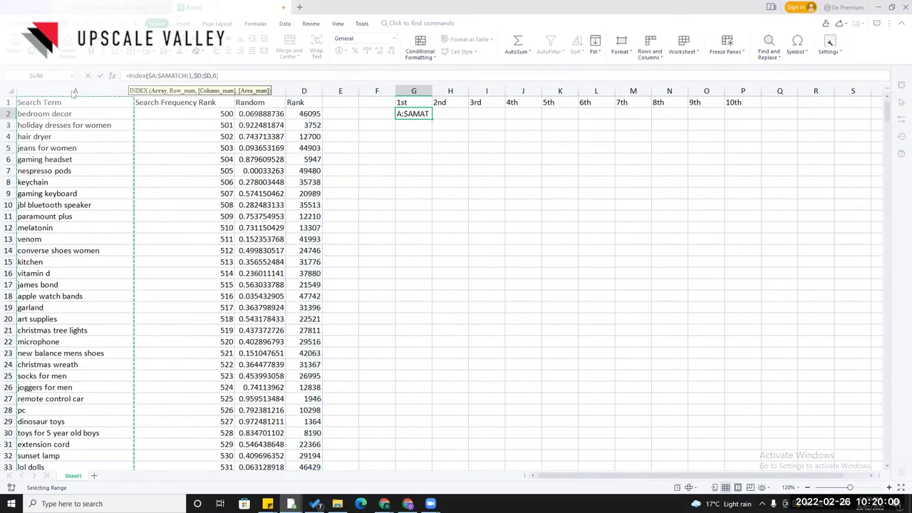
type(",")
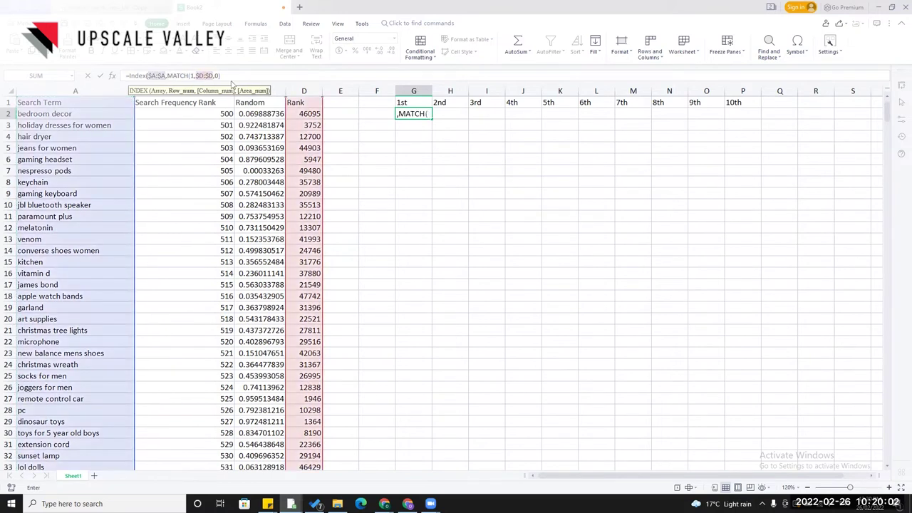
left_click(249, 80)
type(")")
key("Return")
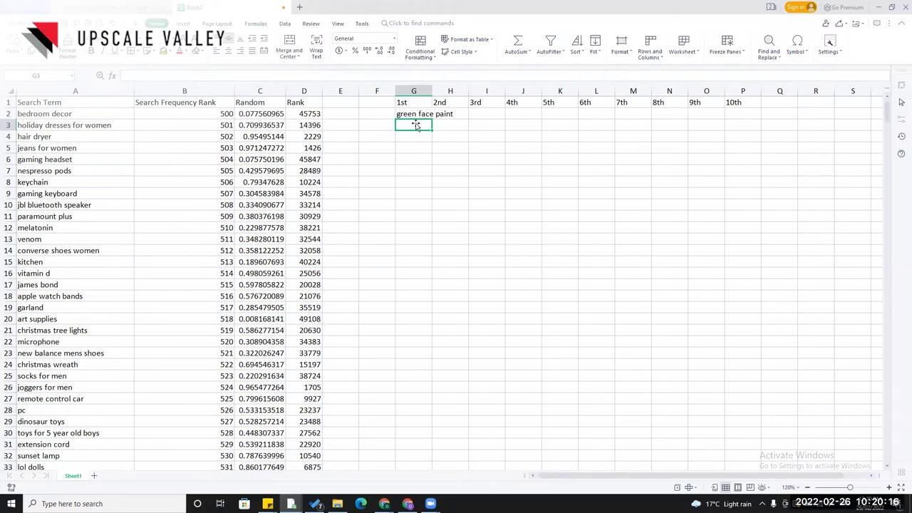
Copy the INDEX/MATCH formula text from G2's formula bar.
type("=")
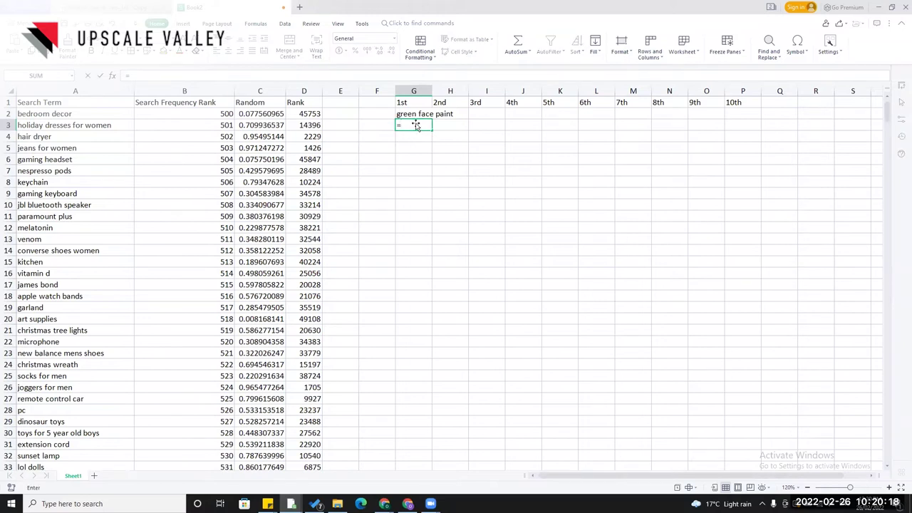
key("Up")
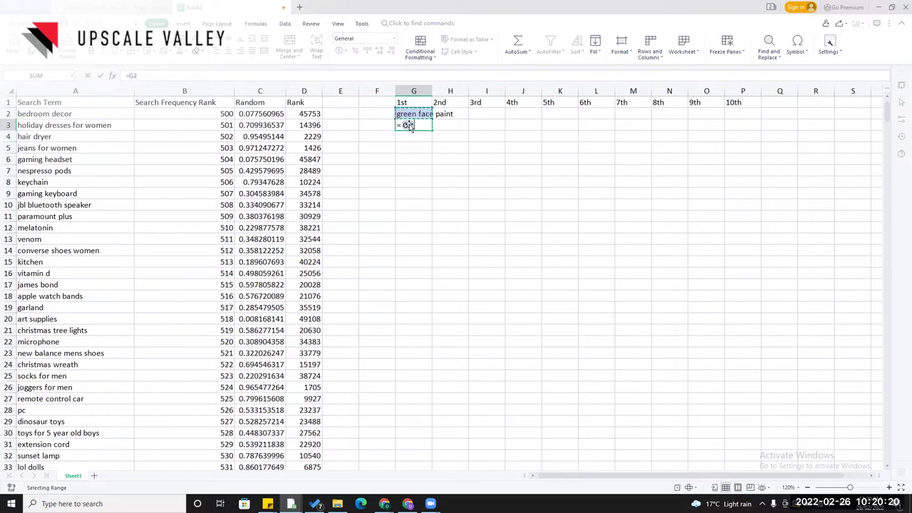
key("BackSpace")
key("BackSpace")
key("BackSpace")
key("Up")
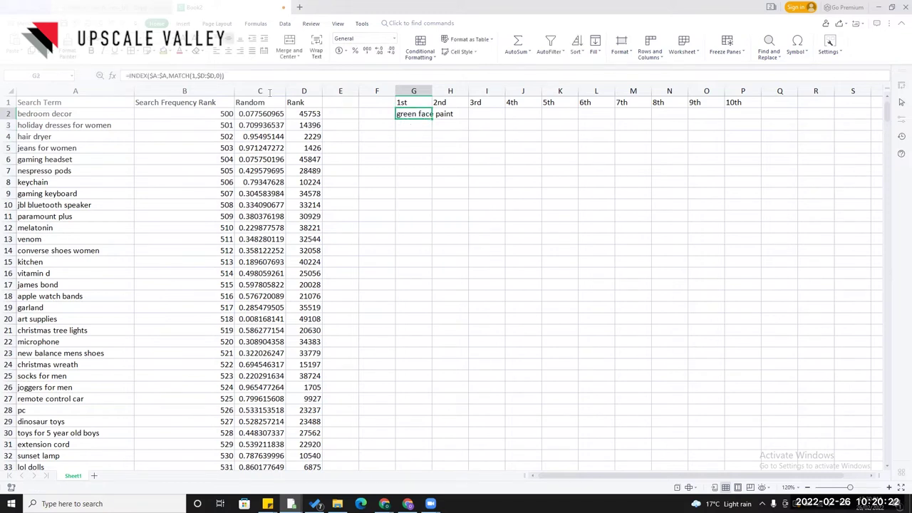
left_click_drag(231, 76, 127, 77)
key("ctrl+c")
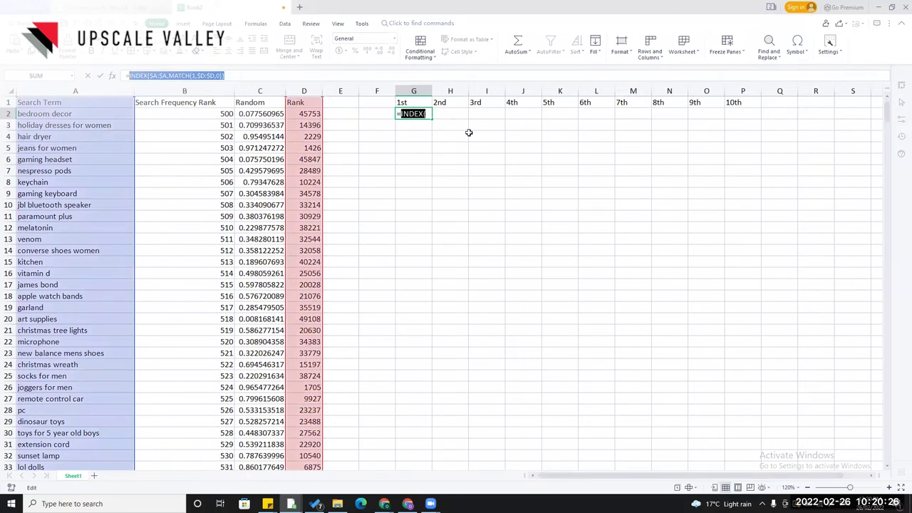
key("Return")
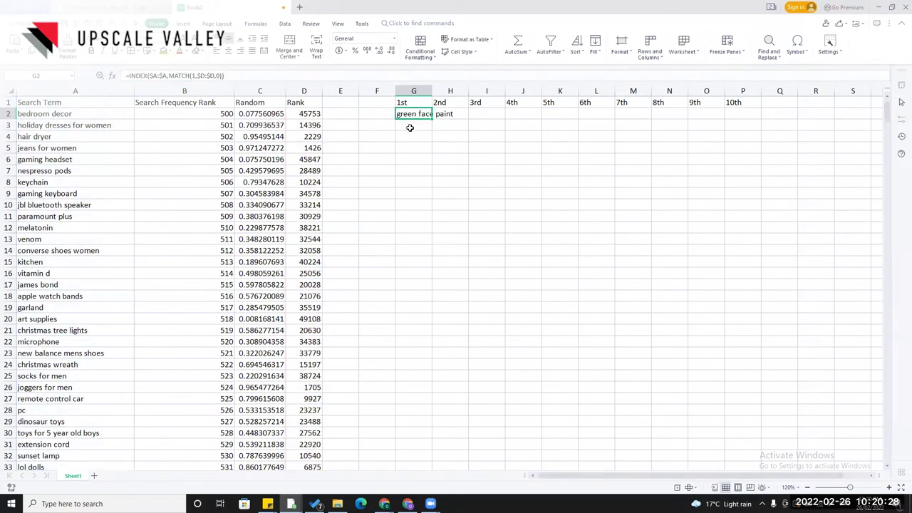
Paste the formula into G3 and change $A:$A to $B:$B, returning rank 942.
type("=")
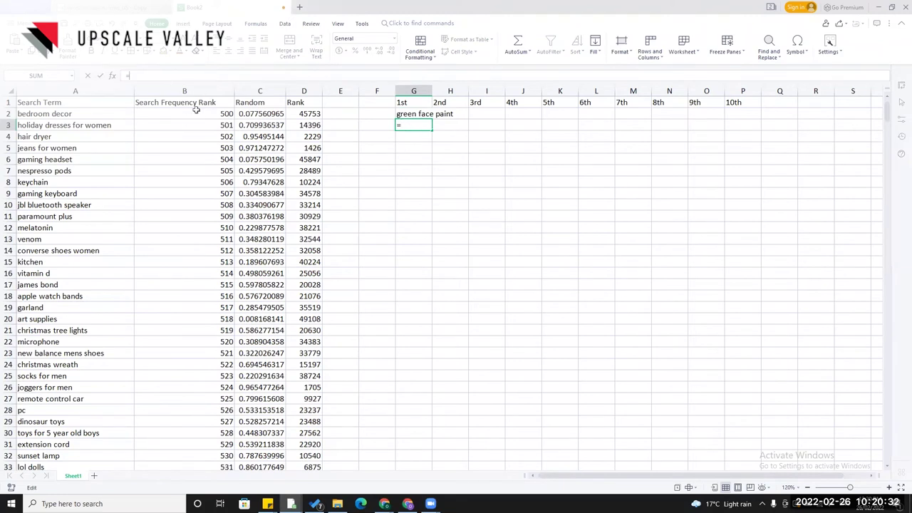
key("ctrl+v")
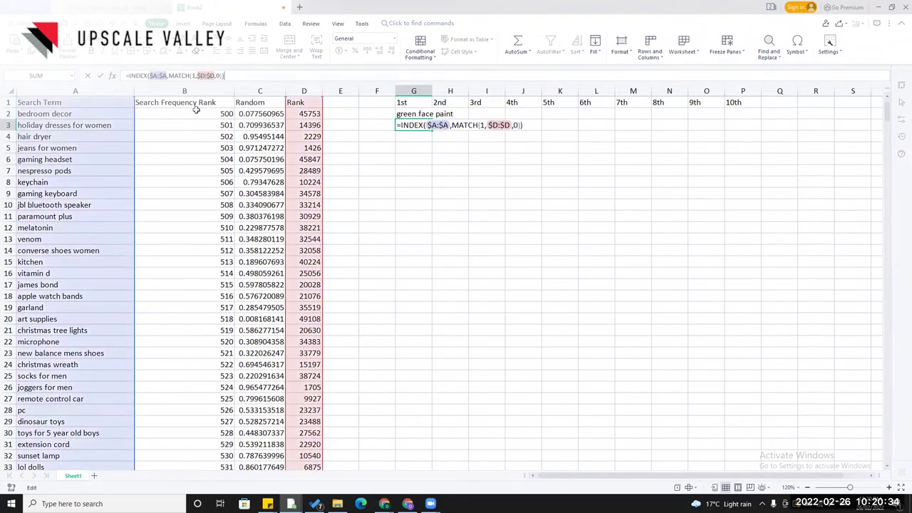
left_click(166, 75)
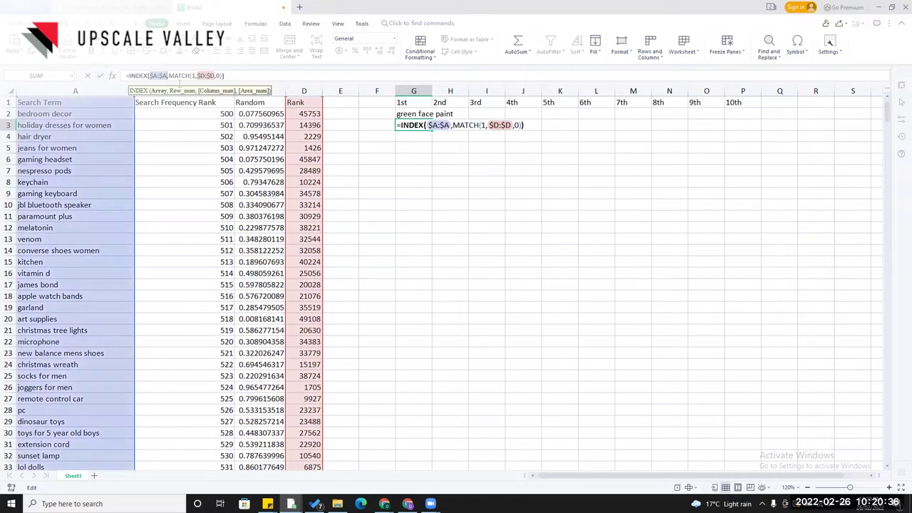
left_click(180, 84)
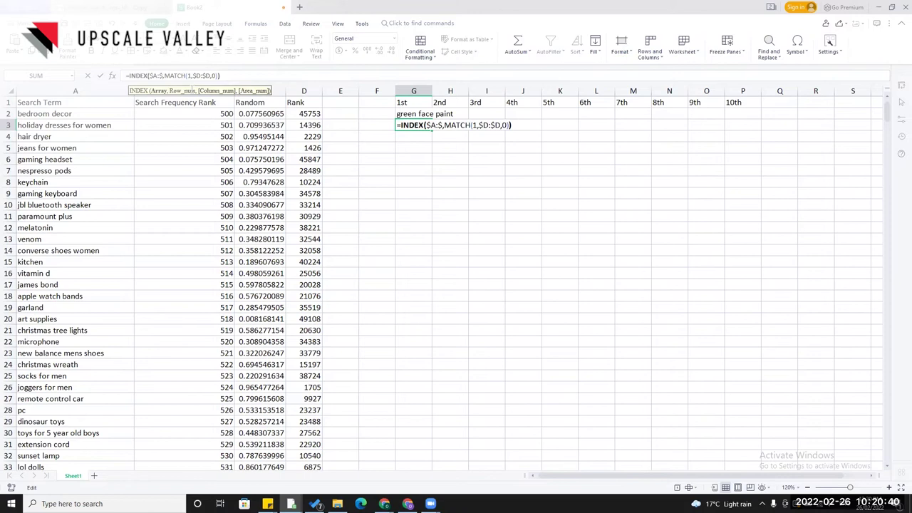
key("BackSpace")
type("B")
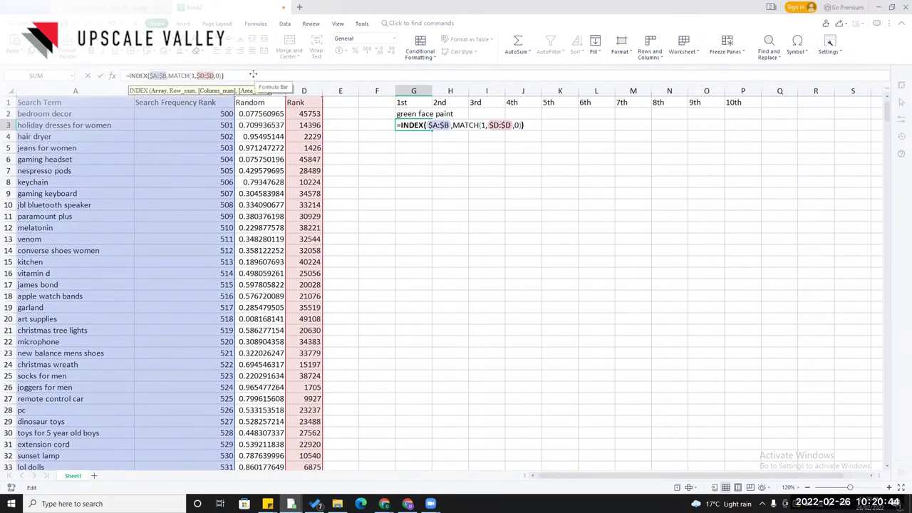
key("Left")
key("Left")
key("Left")
key("BackSpace")
type("B")
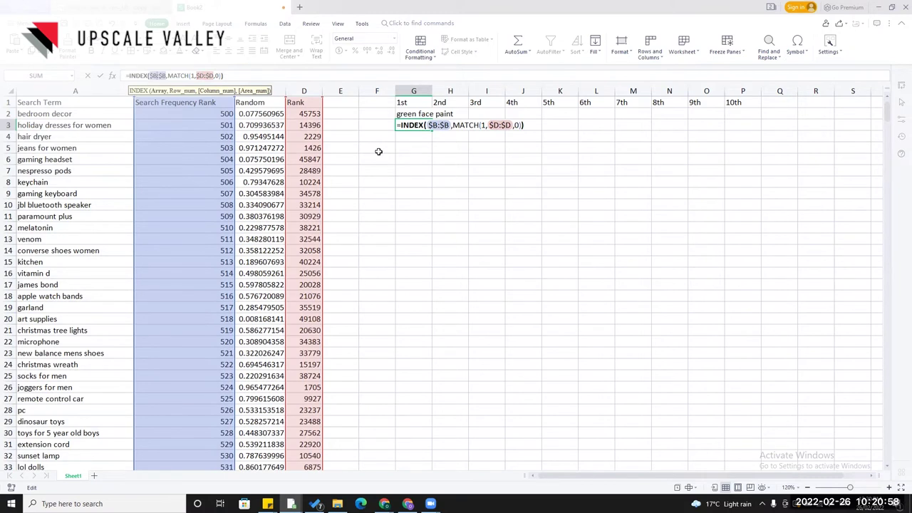
key("Return")
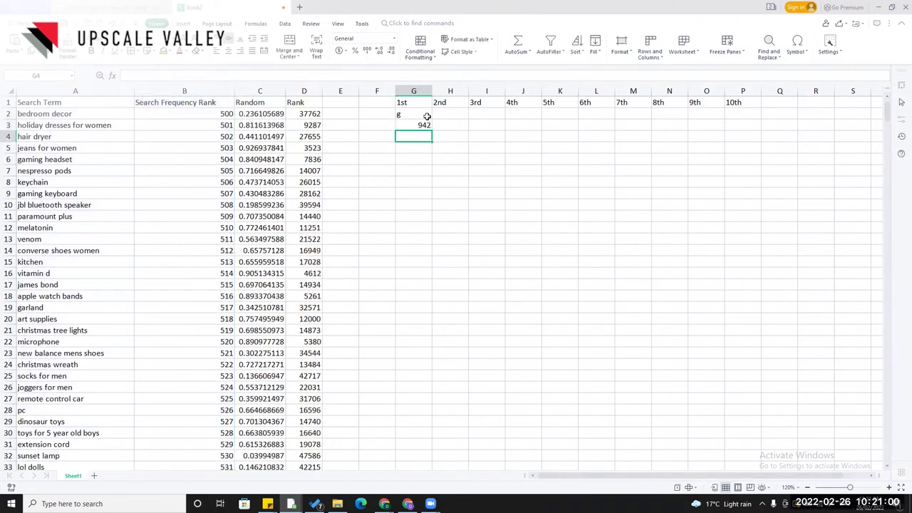
Enter =COLUMNS($G$1:G1) in G8 and fill it across to P8.
left_click(416, 185)
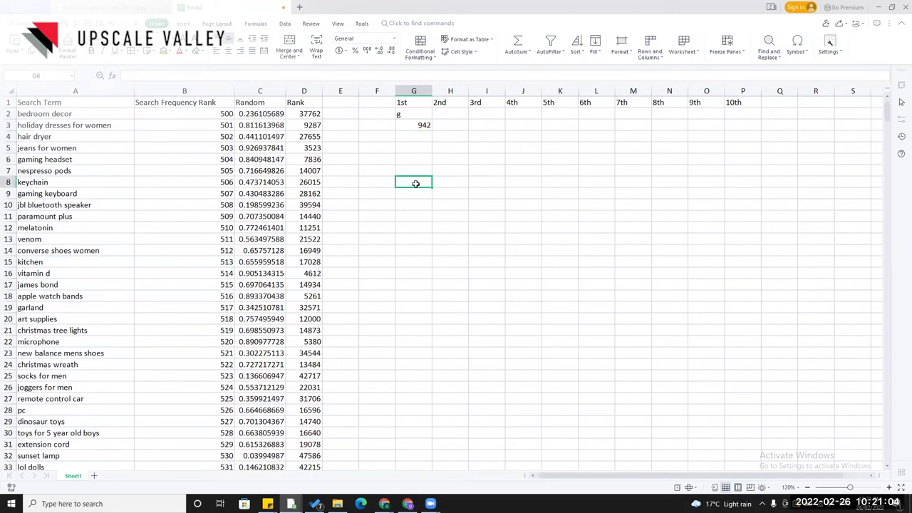
type("=columns")
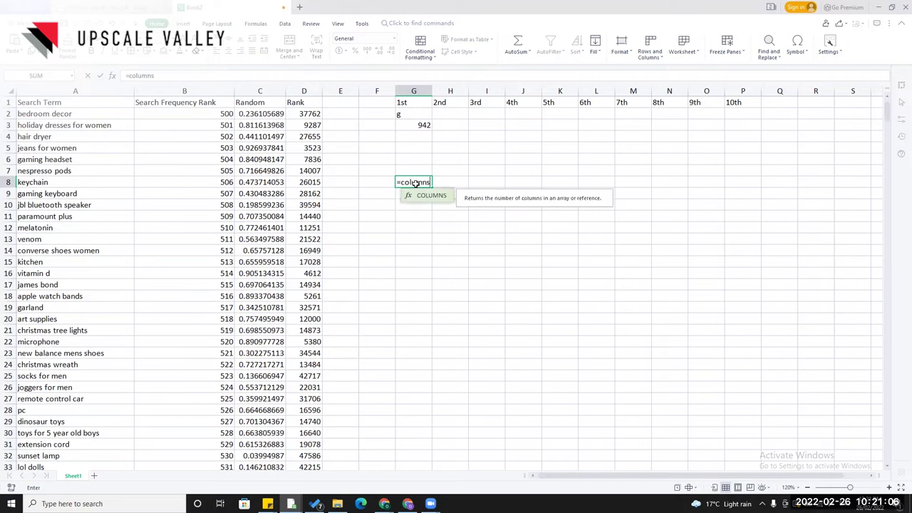
type("(")
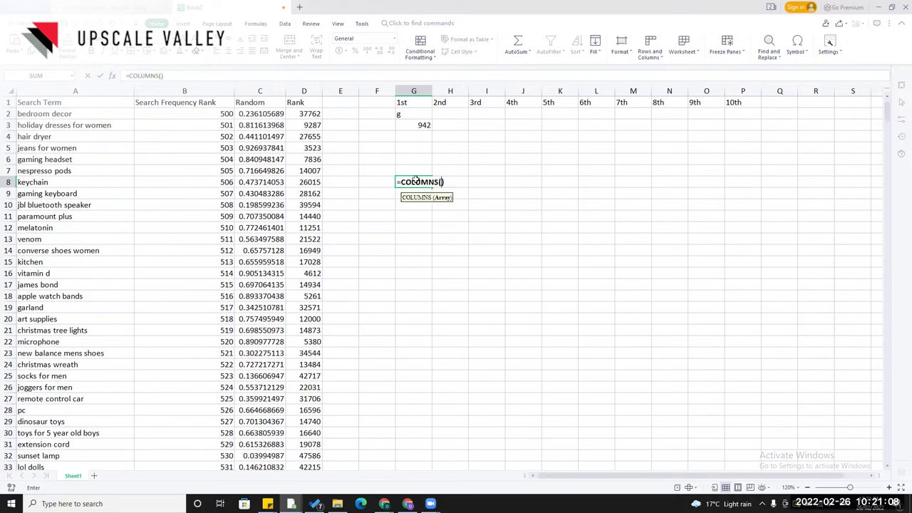
left_click(415, 101)
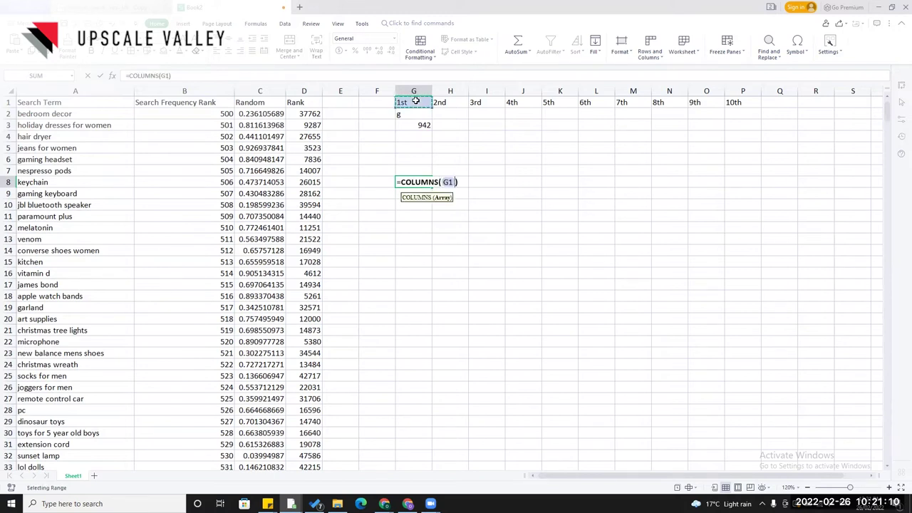
left_click(448, 183)
type("$G")
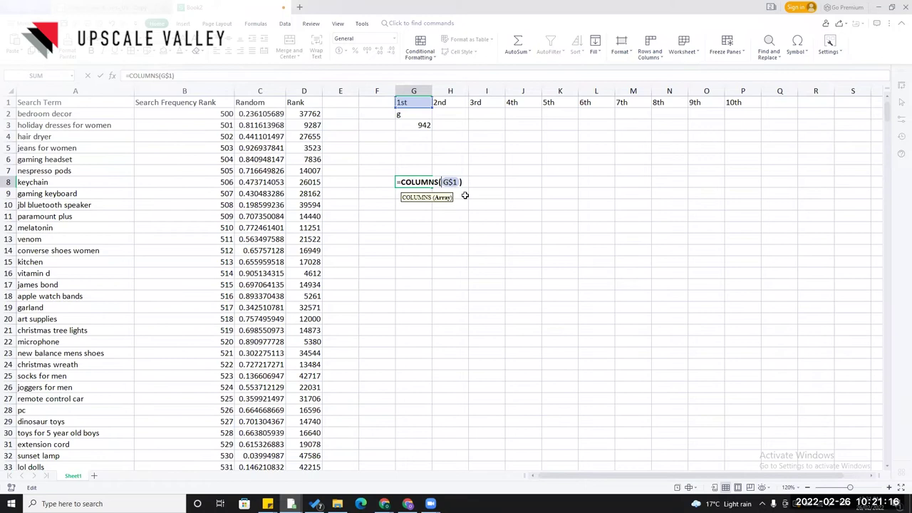
type("$1:")
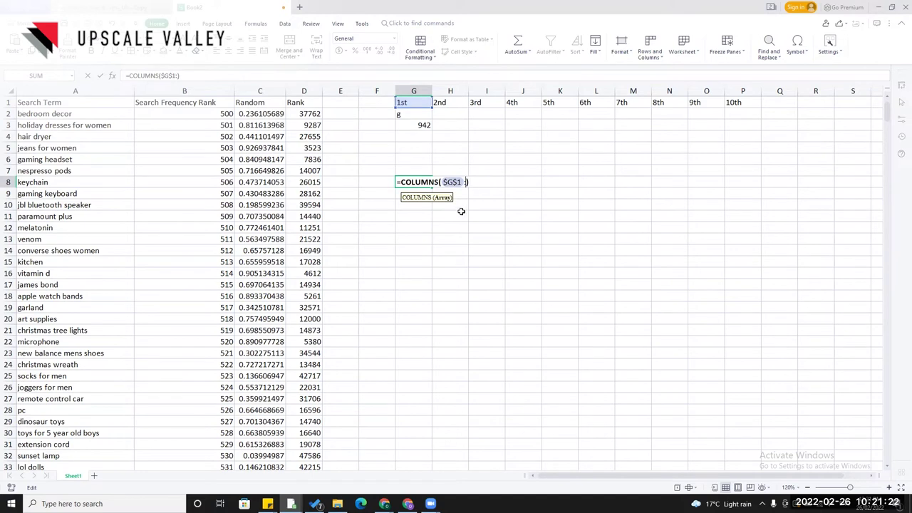
left_click(420, 104)
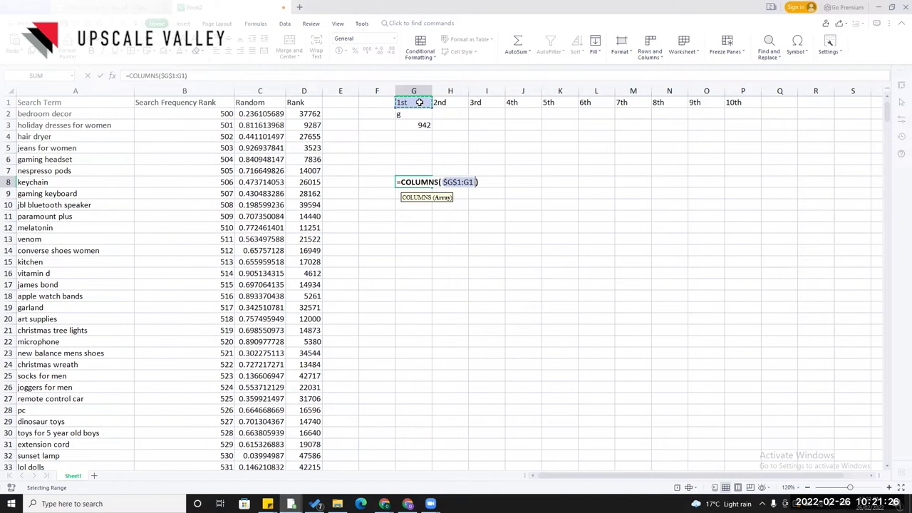
key("ctrl+Return")
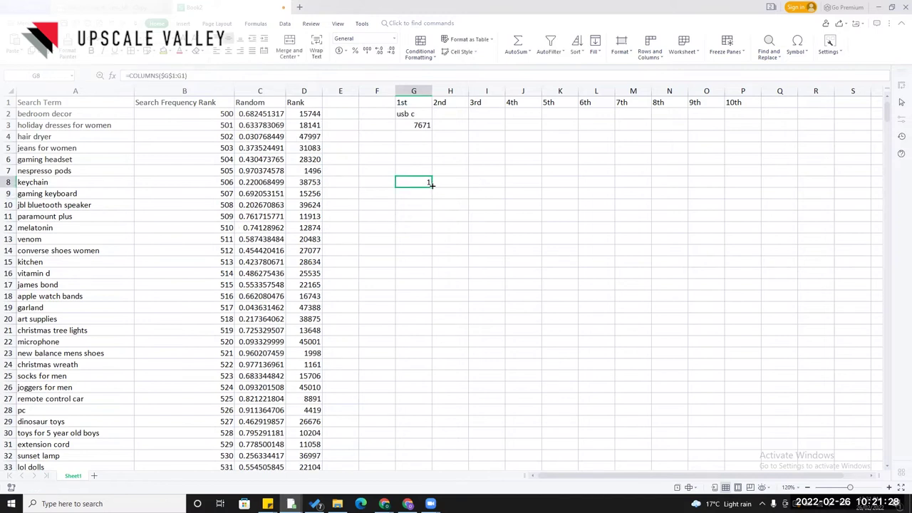
left_click_drag(432, 186, 744, 189)
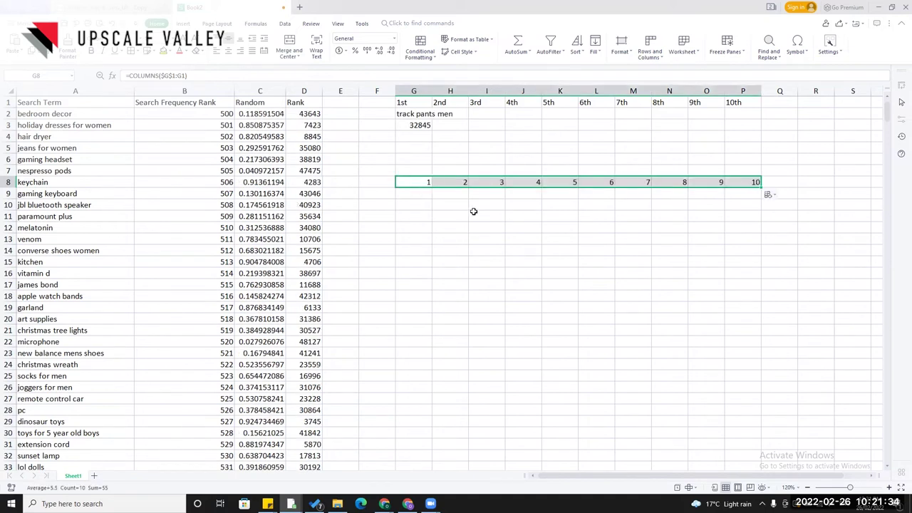
Replace the COLUMNS part of G8's formula with a reference to G2.
left_click(422, 183)
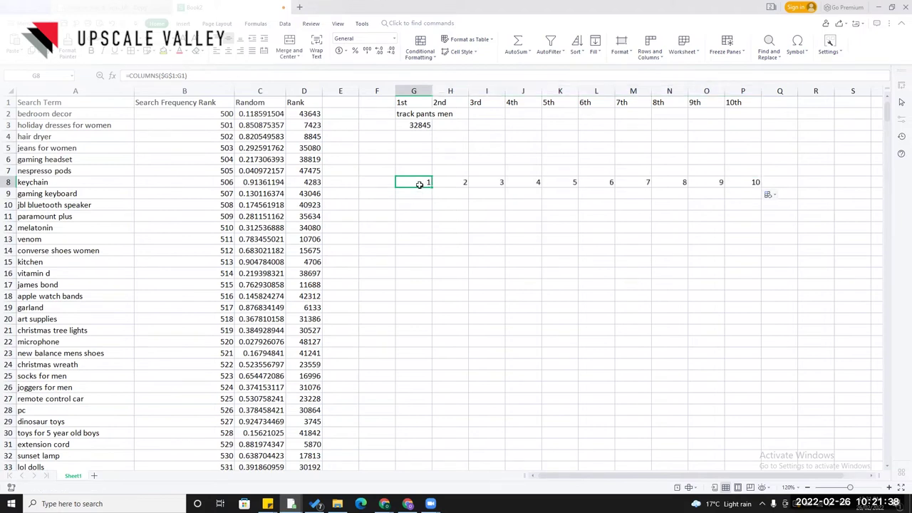
double_click(426, 183)
left_click_drag(427, 182, 401, 183)
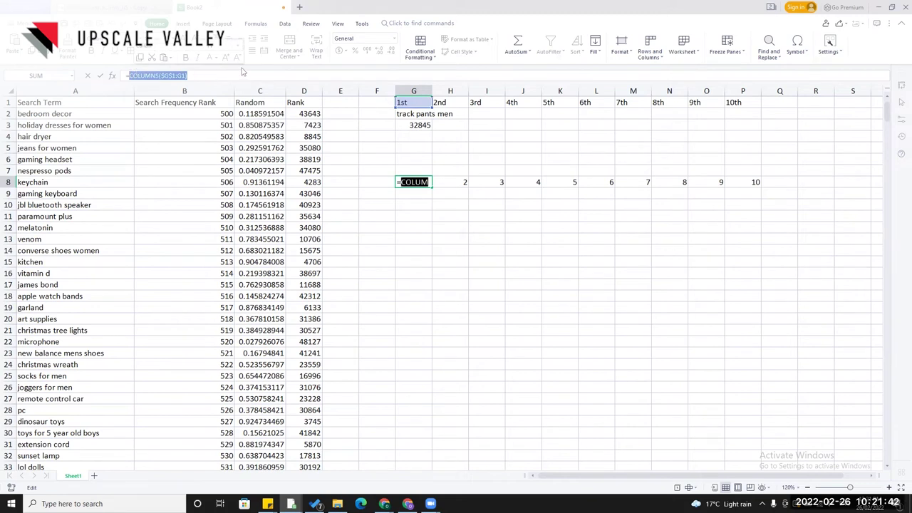
left_click(421, 117)
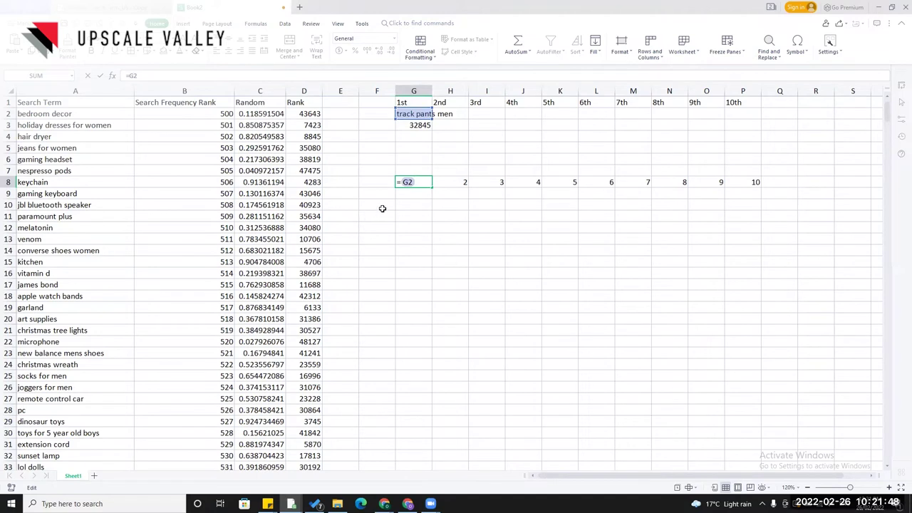
key("ctrl+Return")
Change G2's MATCH lookup from the fixed 1 to the COLUMNS($G$1:G1) column counter.
left_click(418, 118)
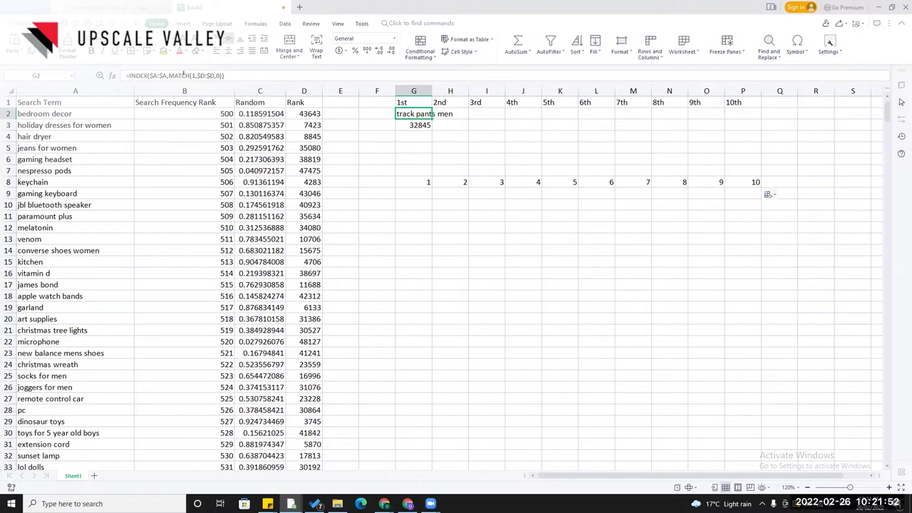
left_click(193, 74)
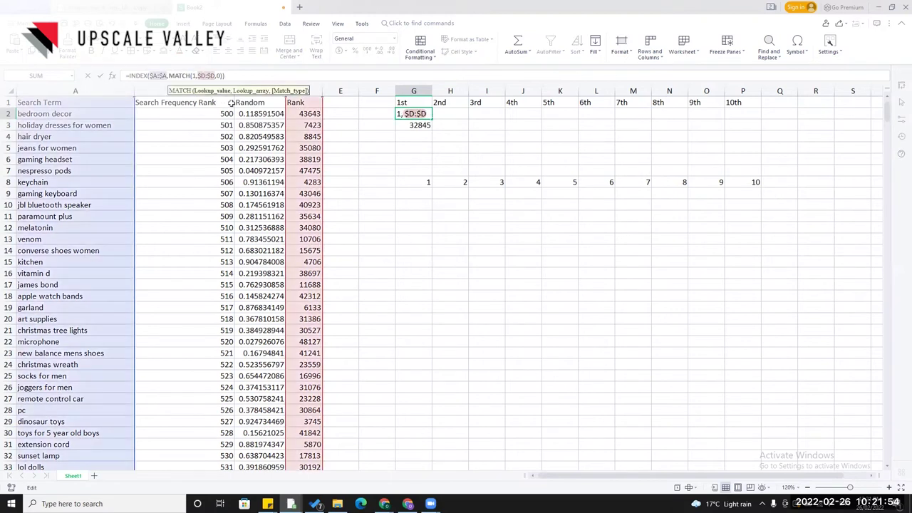
key("BackSpace")
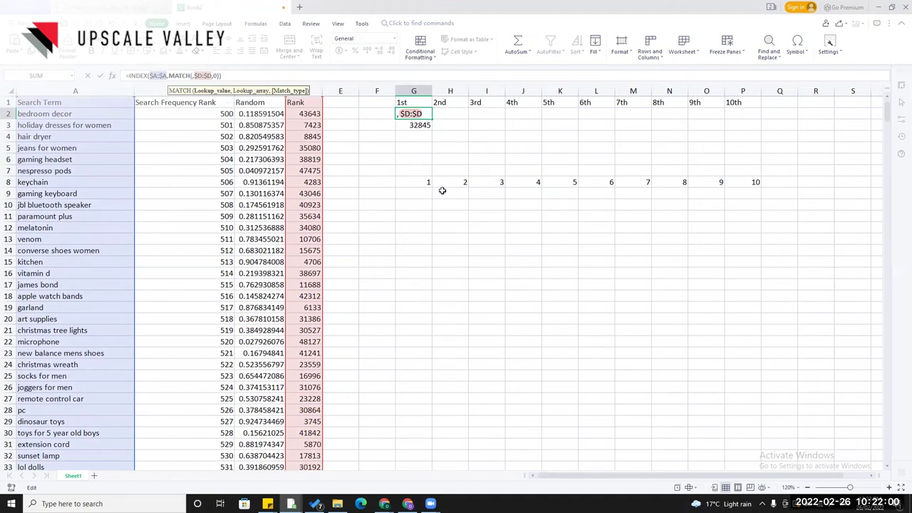
key("ctrl+v")
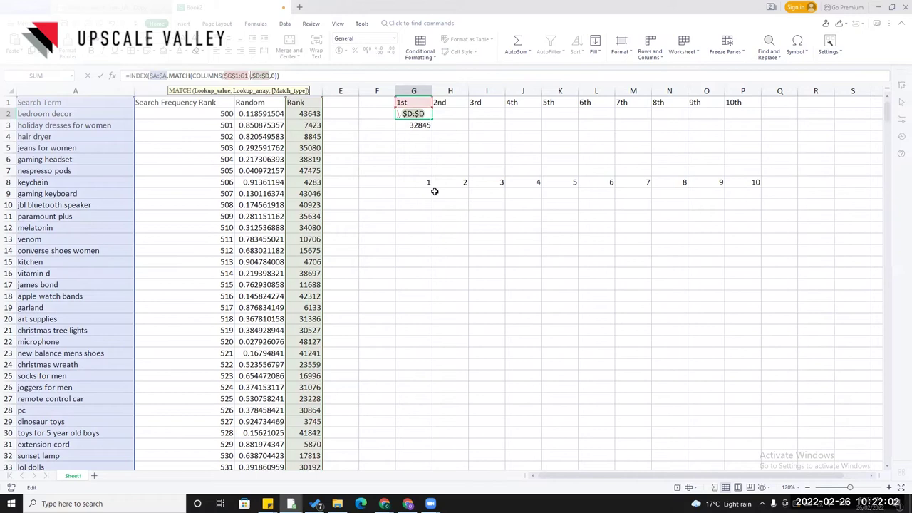
key("Return")
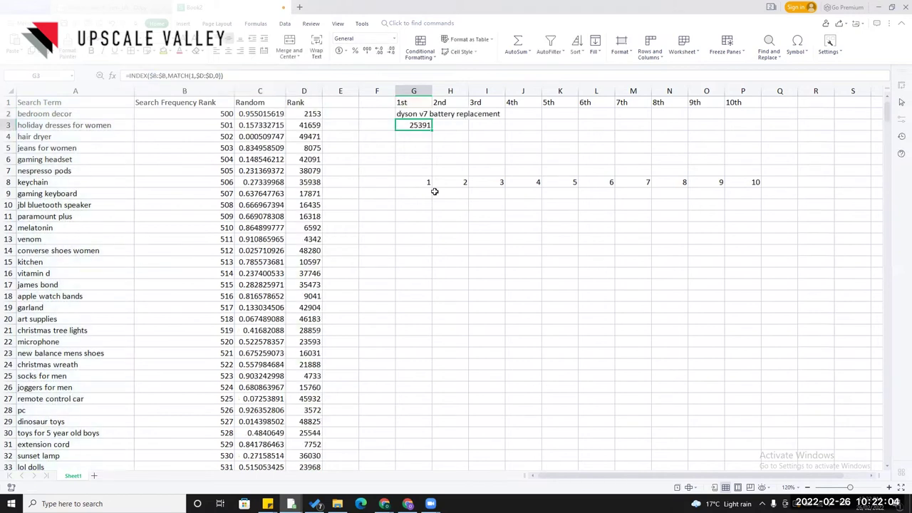
Fill G2's formula across to P2 and G3's rank formula across to P3.
left_click(425, 117)
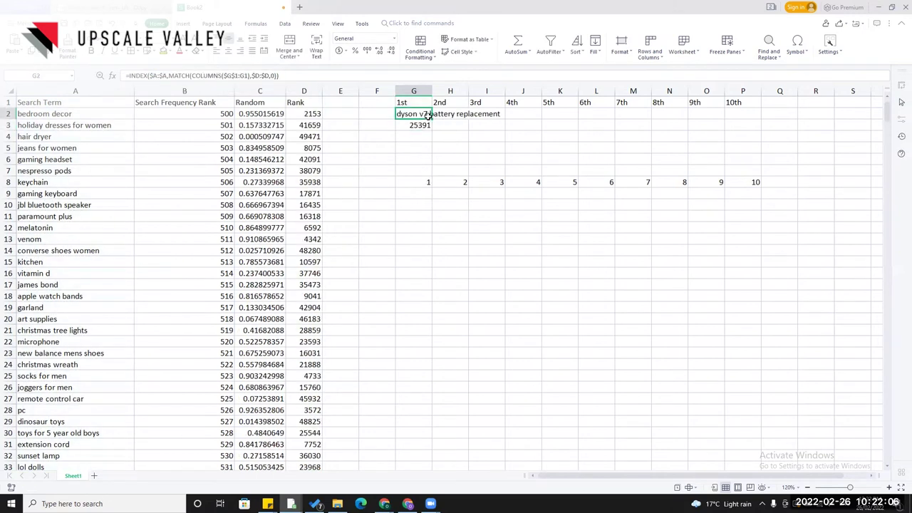
left_click_drag(475, 122, 751, 119)
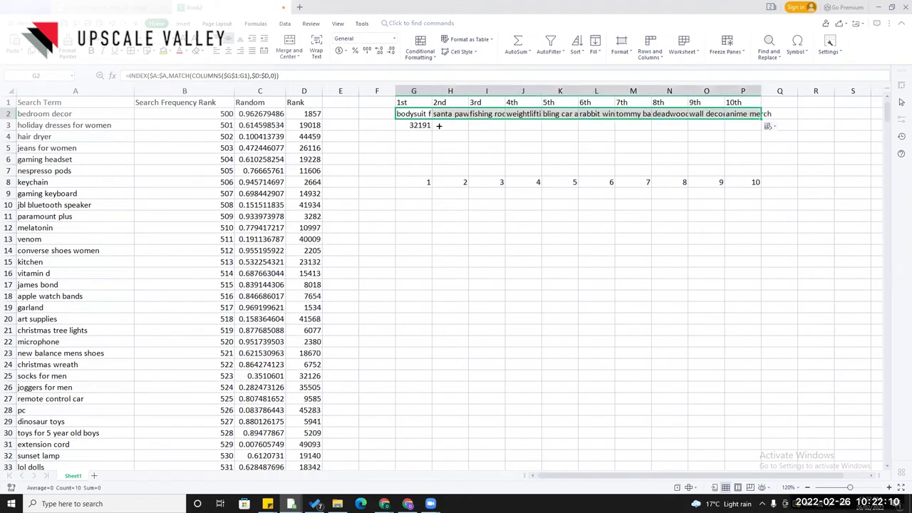
left_click(426, 126)
left_click_drag(432, 129, 747, 138)
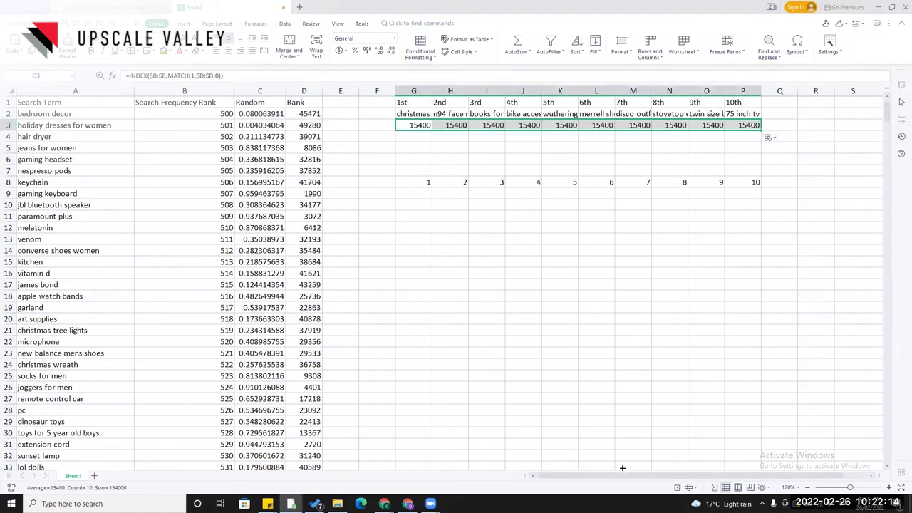
Autofit columns G through P to their search terms.
scroll(691, 475, "right", 2)
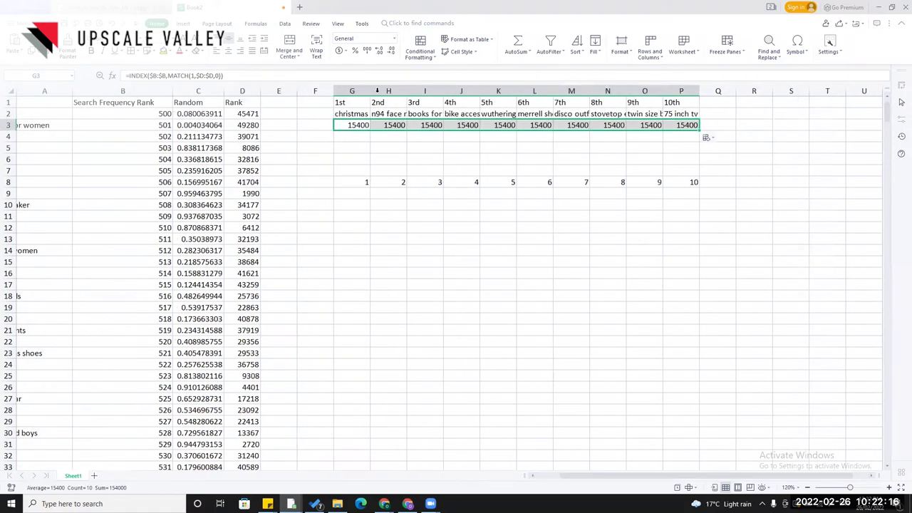
double_click(370, 91)
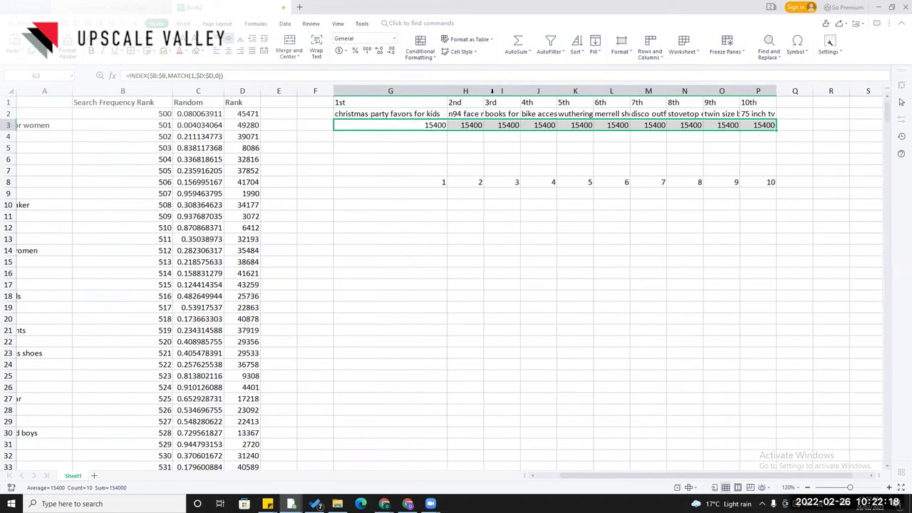
double_click(482, 90)
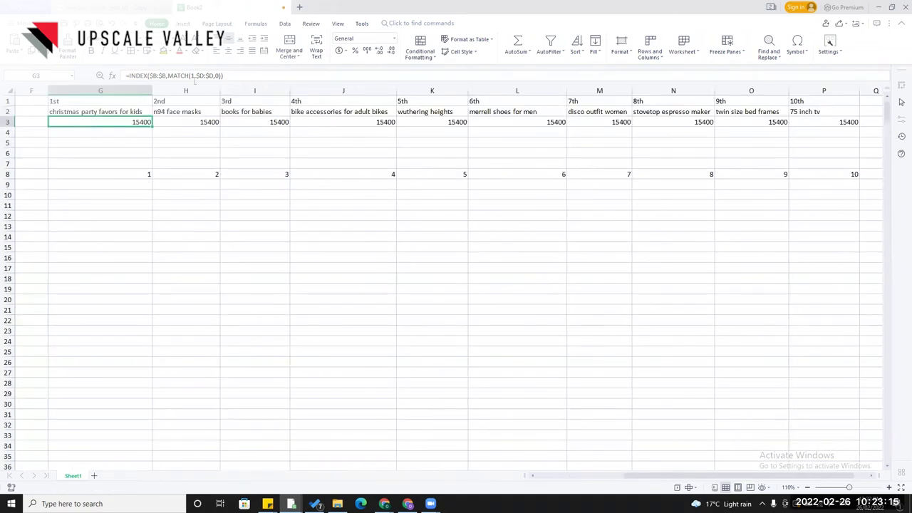
Copy the COLUMNS($G$1:G1) counter expression from G8's formula.
left_click(193, 75)
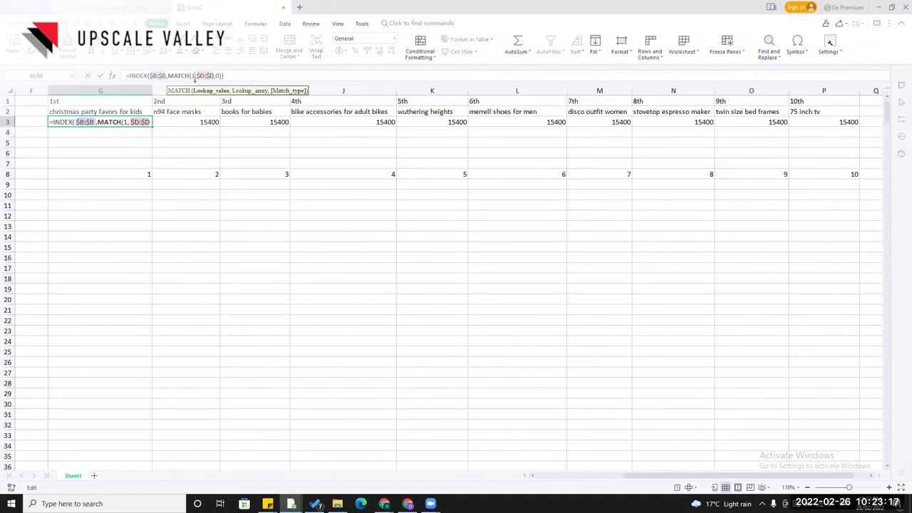
key("Escape")
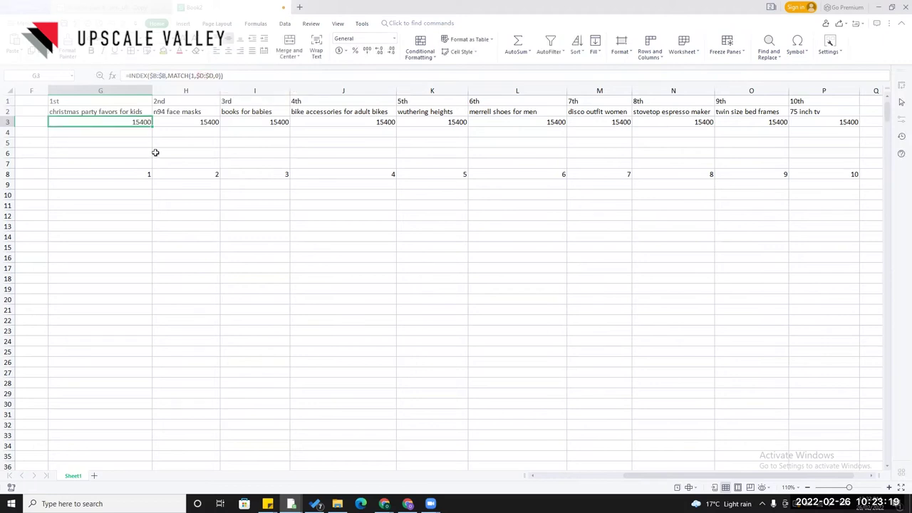
left_click(128, 173)
left_click_drag(187, 76, 128, 75)
key("Escape")
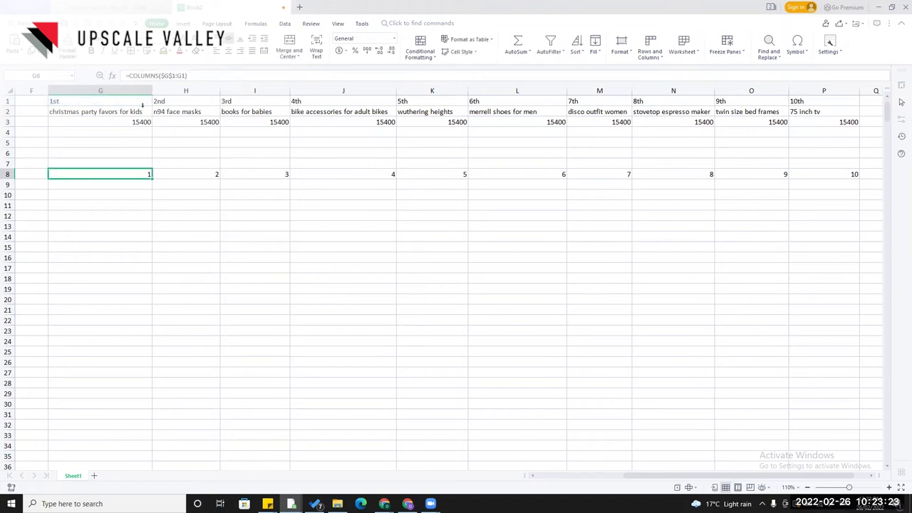
Replace the 1 in G3's MATCH with COLUMNS($G$1:G1) and fill it across to P3.
left_click(129, 122)
left_click(193, 77)
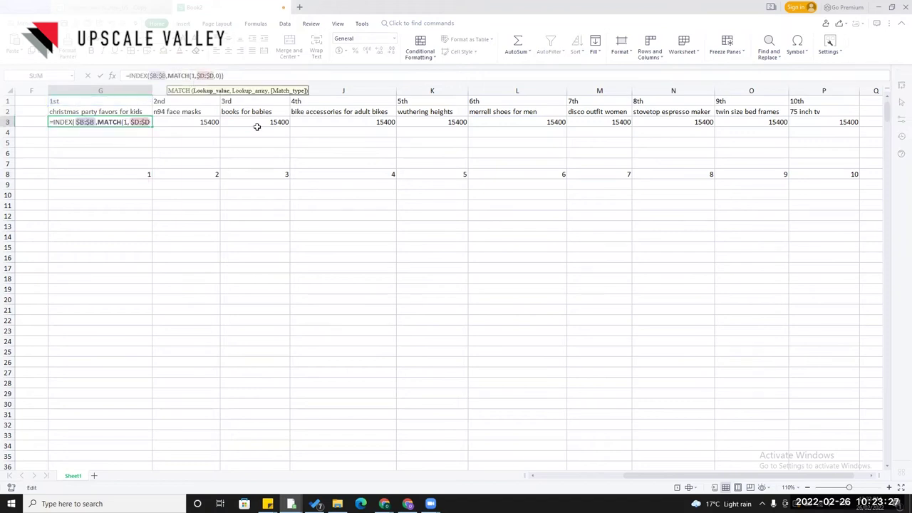
key("BackSpace")
key("ctrl+v")
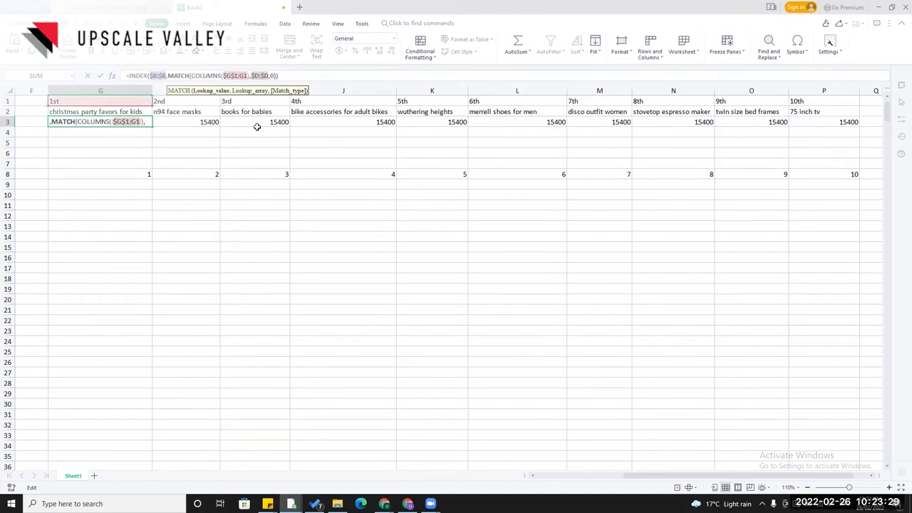
key("Return")
left_click(146, 124)
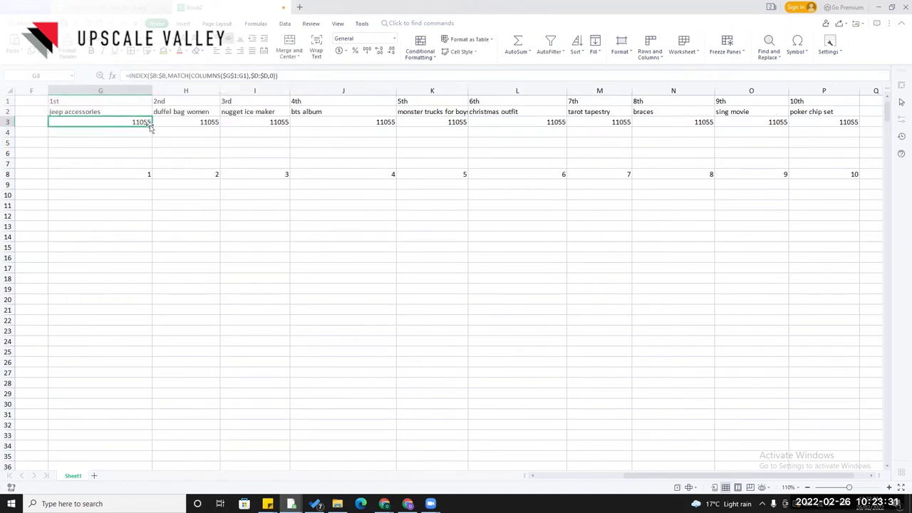
left_click_drag(151, 125, 845, 127)
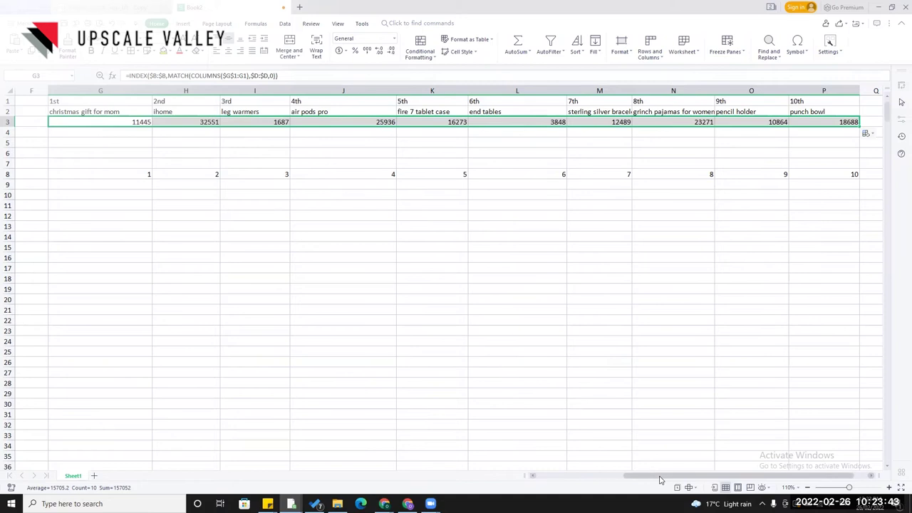
Fill G3's rank formula to P3 and verify leg warmers has rank 1,687 in the list.
scroll(659, 480, "left", 5)
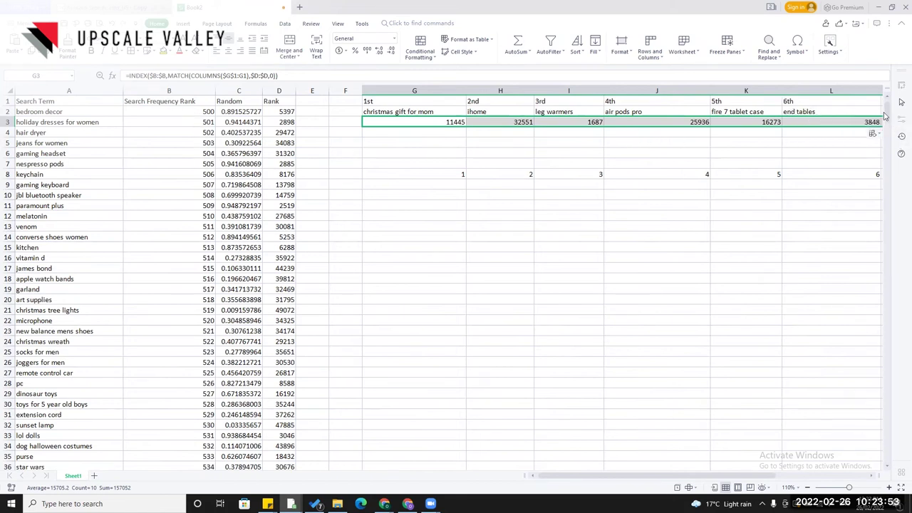
mouse_move(888, 112)
left_mouse_down()
mouse_move(890, 129)
mouse_move(891, 119)
left_mouse_up()
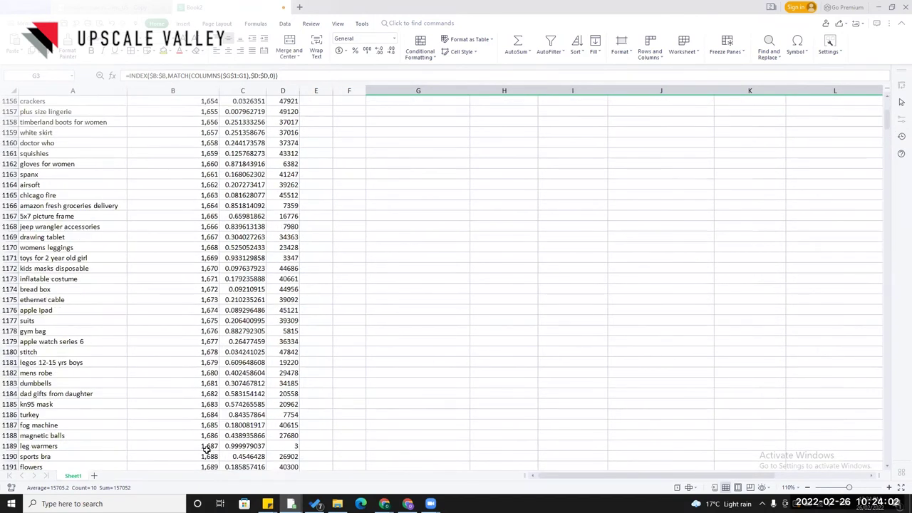
left_click(29, 448)
left_click(208, 448)
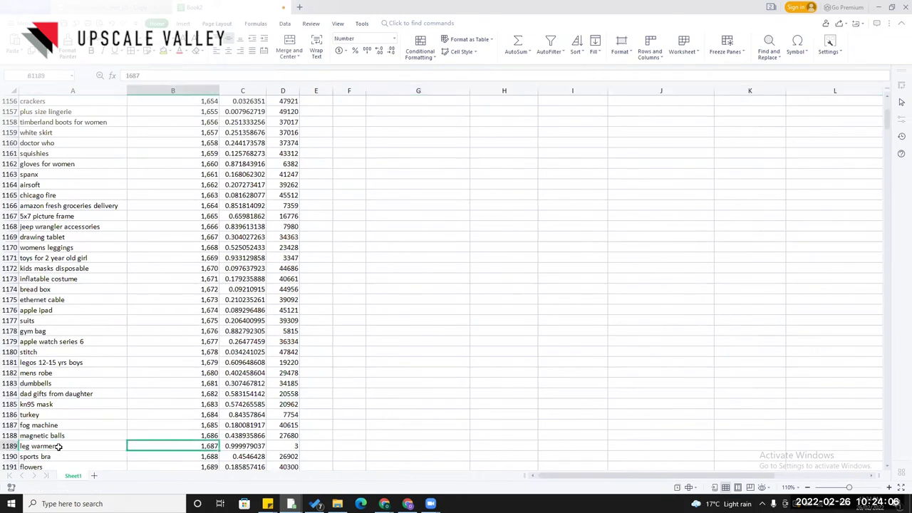
Scroll back to the top of the sheet to view the G2:P3 results.
scroll(446, 375, "up", 6)
scroll(447, 375, "up", 10)
left_click_drag(887, 118, 889, 95)
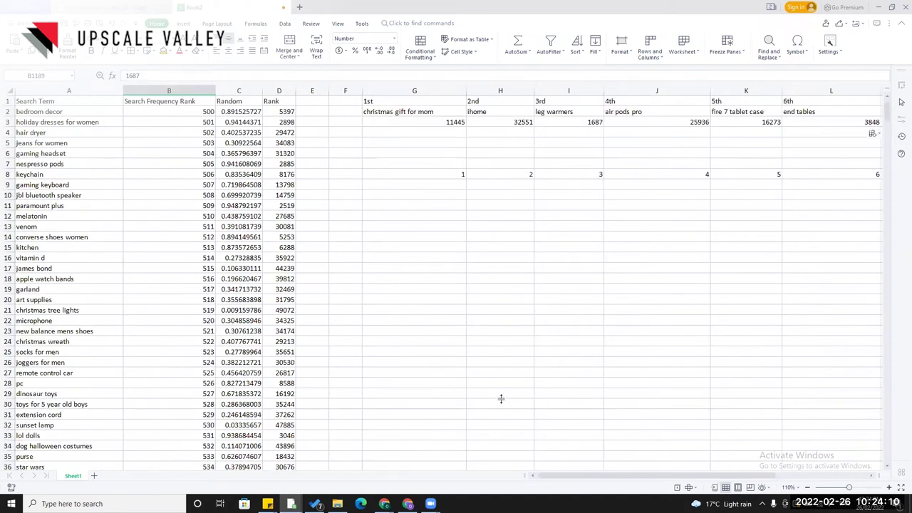
left_click_drag(586, 479, 659, 480)
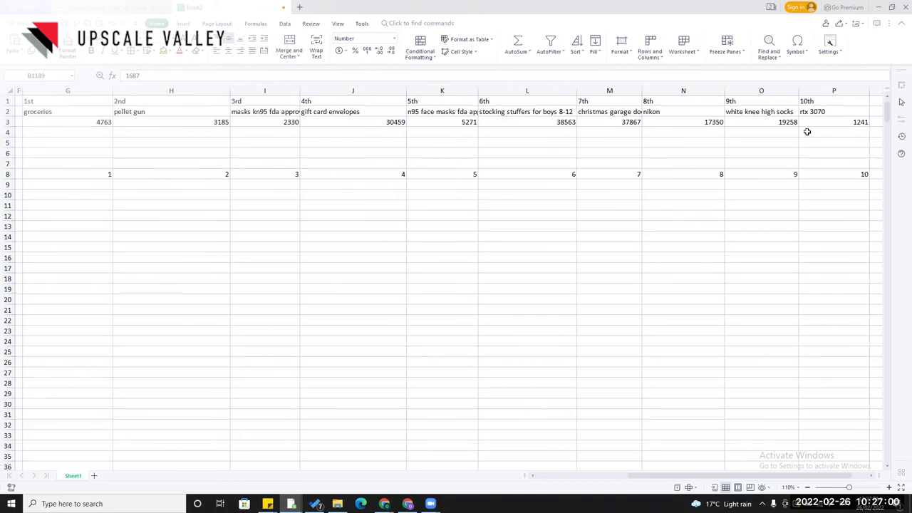
Recalculate four times with F9, ending on picks from "bedspreads" to "witch stuff".
key("F9")
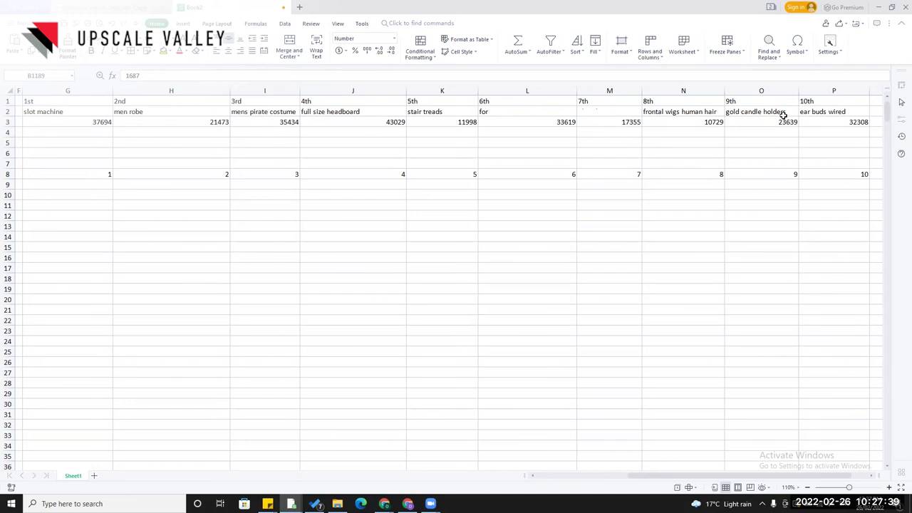
key("F9")
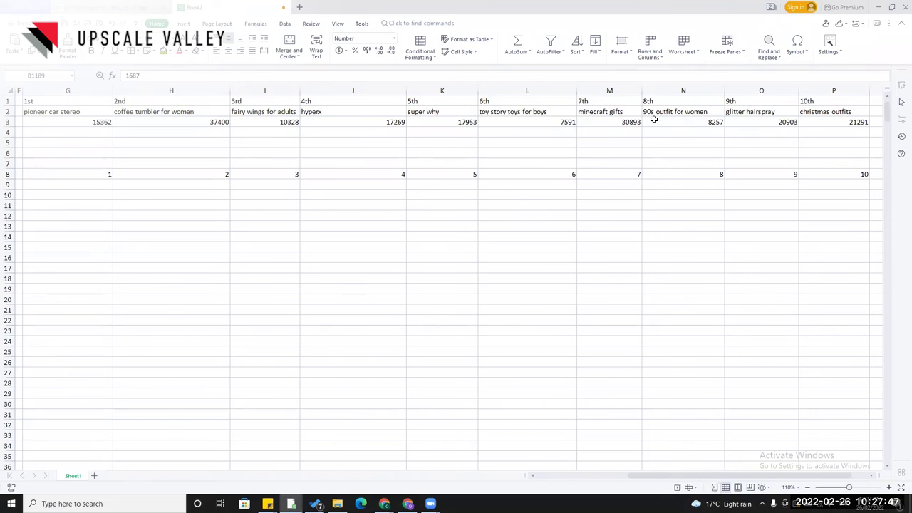
key("F9")
key("F9")
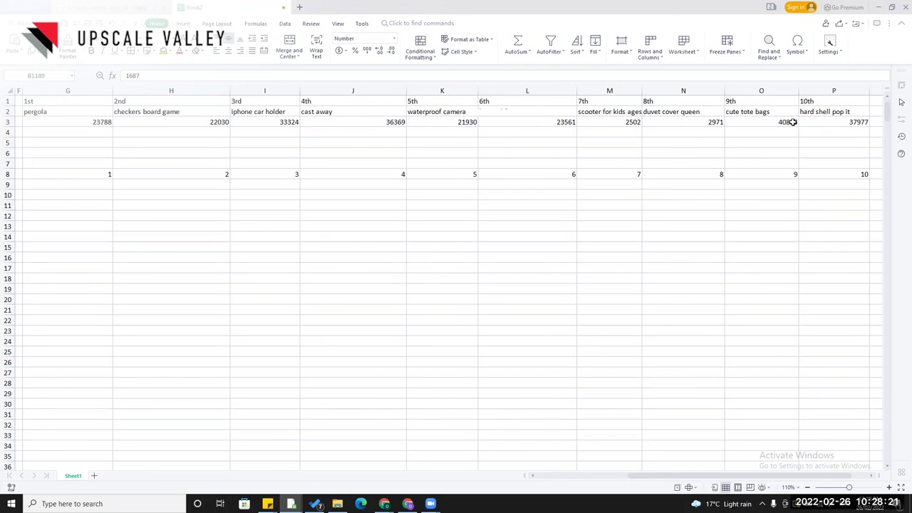
key("F9")
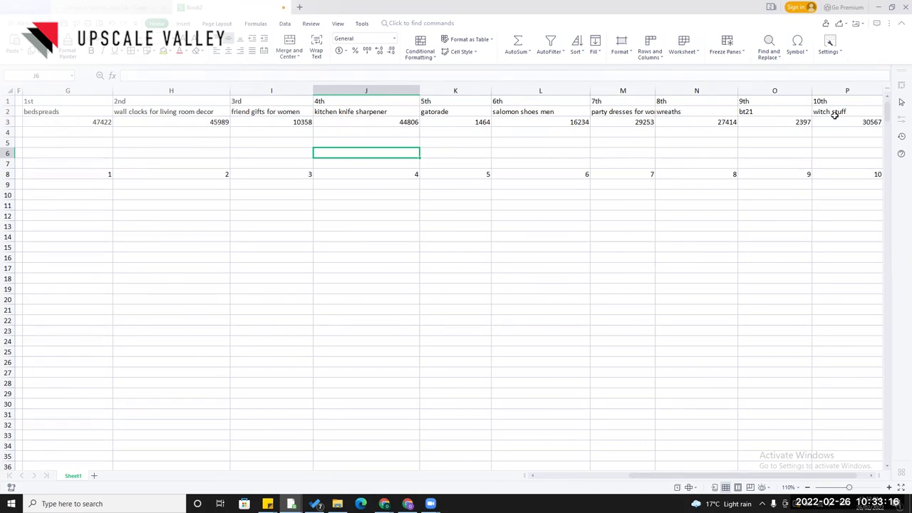
Recalculate with F9 for a new draw from "sparkly top" to "unicorn night light".
key("F9")
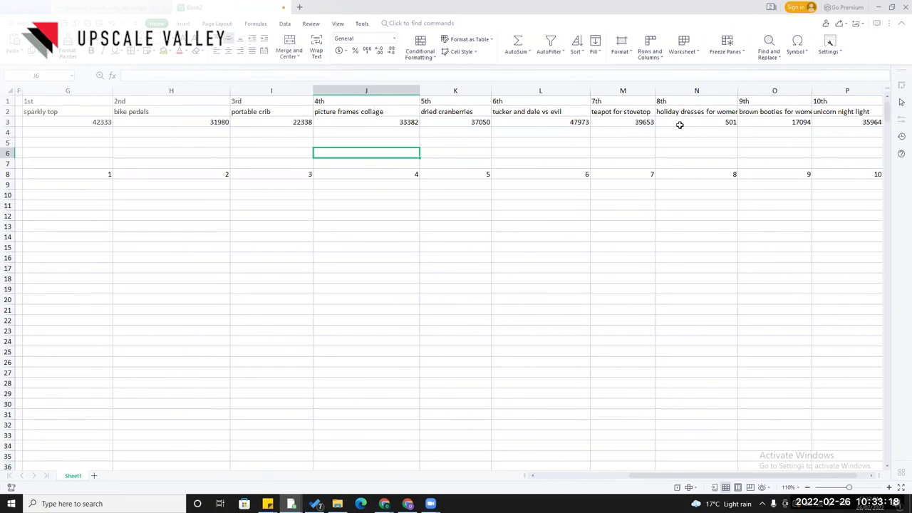